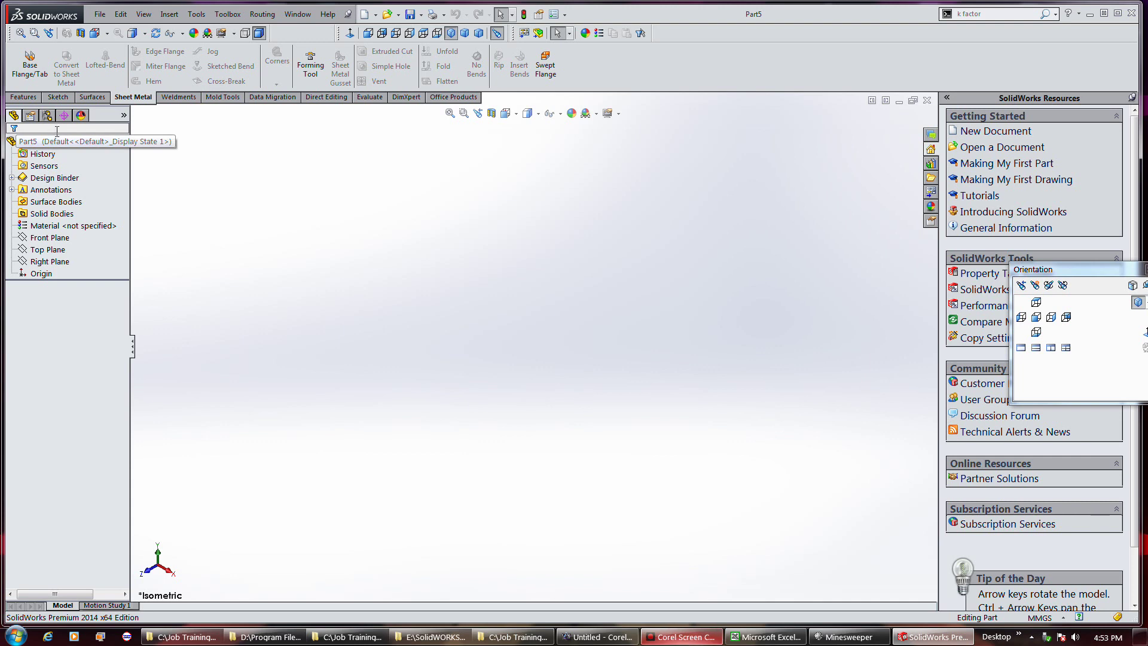
# Step: Cancel a started Swept Flange and begin a new sketch on the Right Plane
pyautogui.click(545, 65)
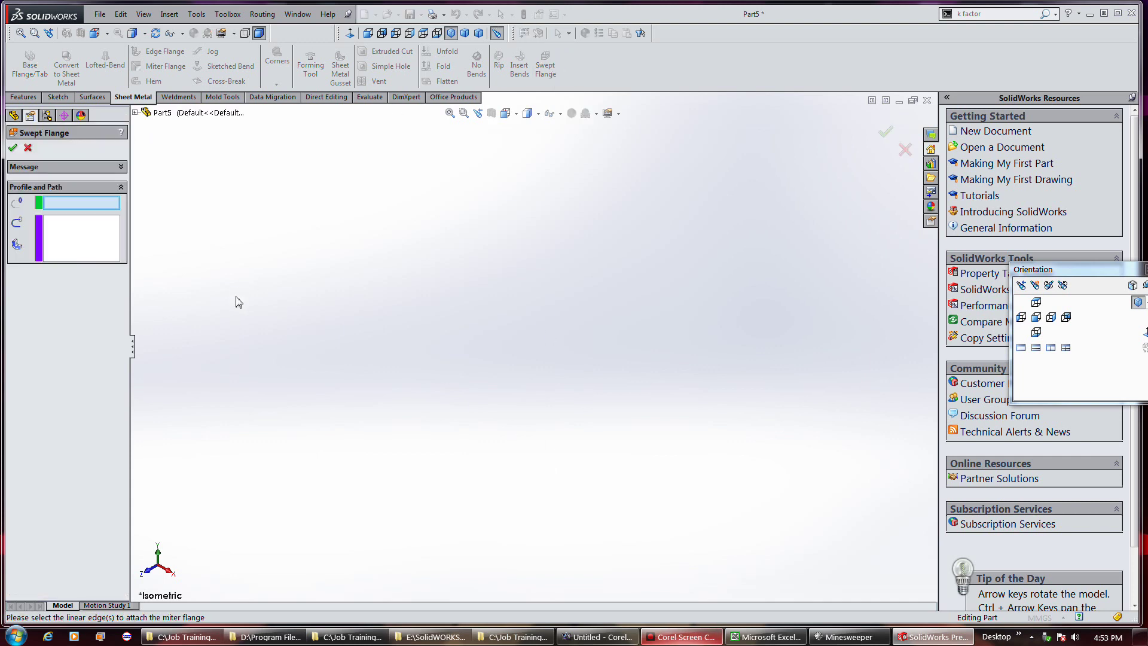
pyautogui.click(135, 112)
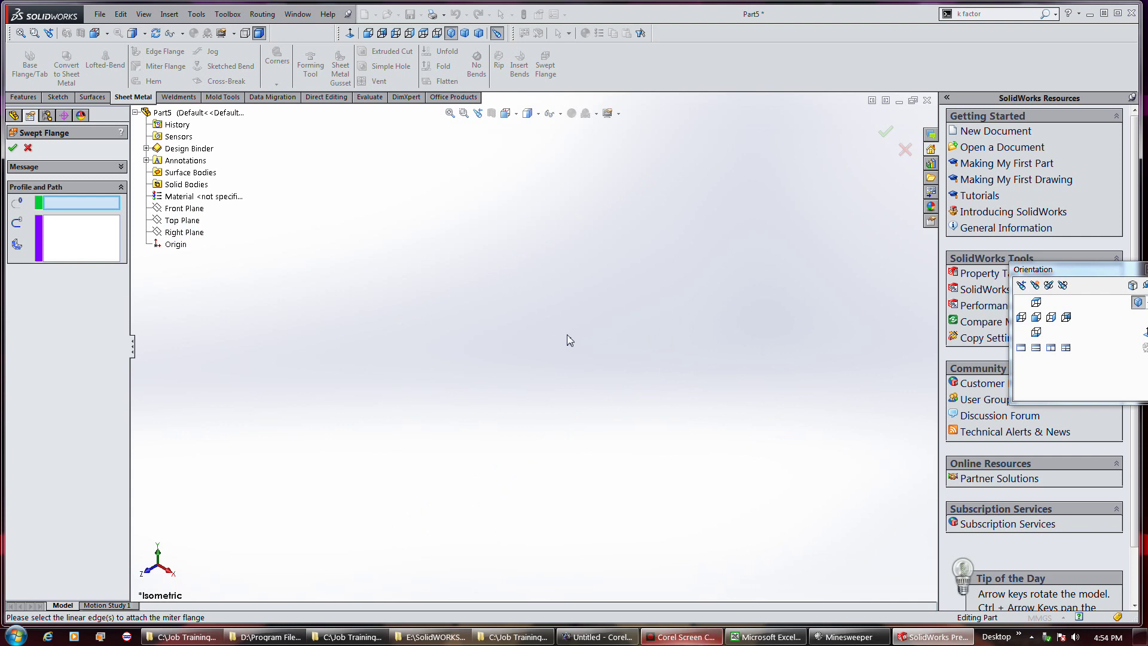
pyautogui.click(29, 147)
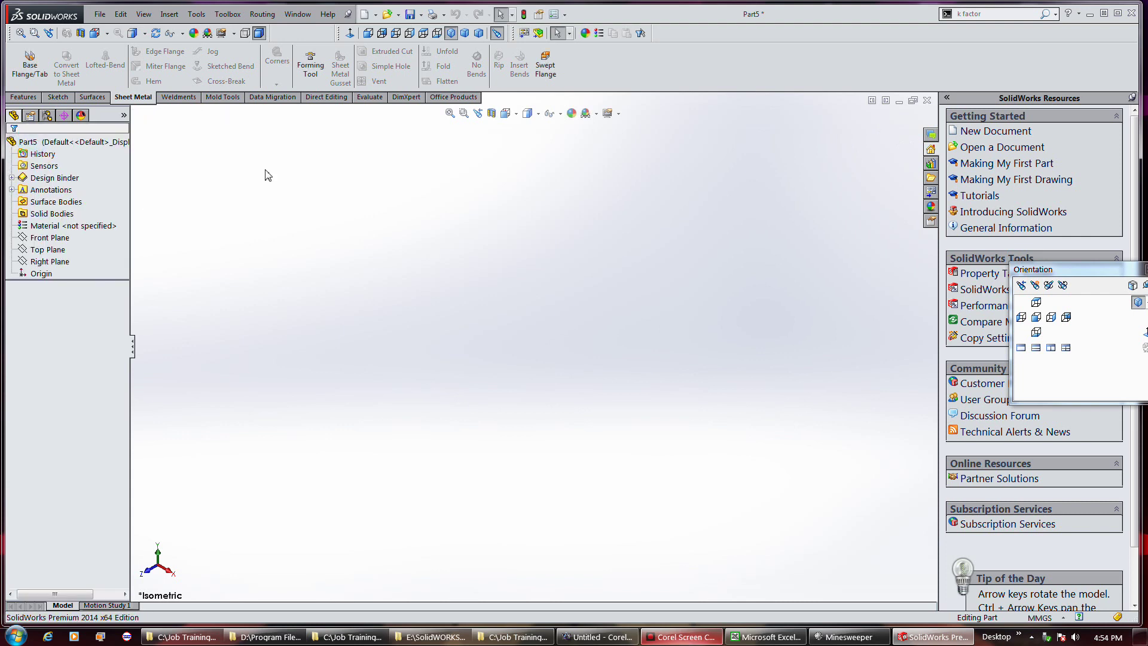
pyautogui.click(58, 97)
pyautogui.click(56, 70)
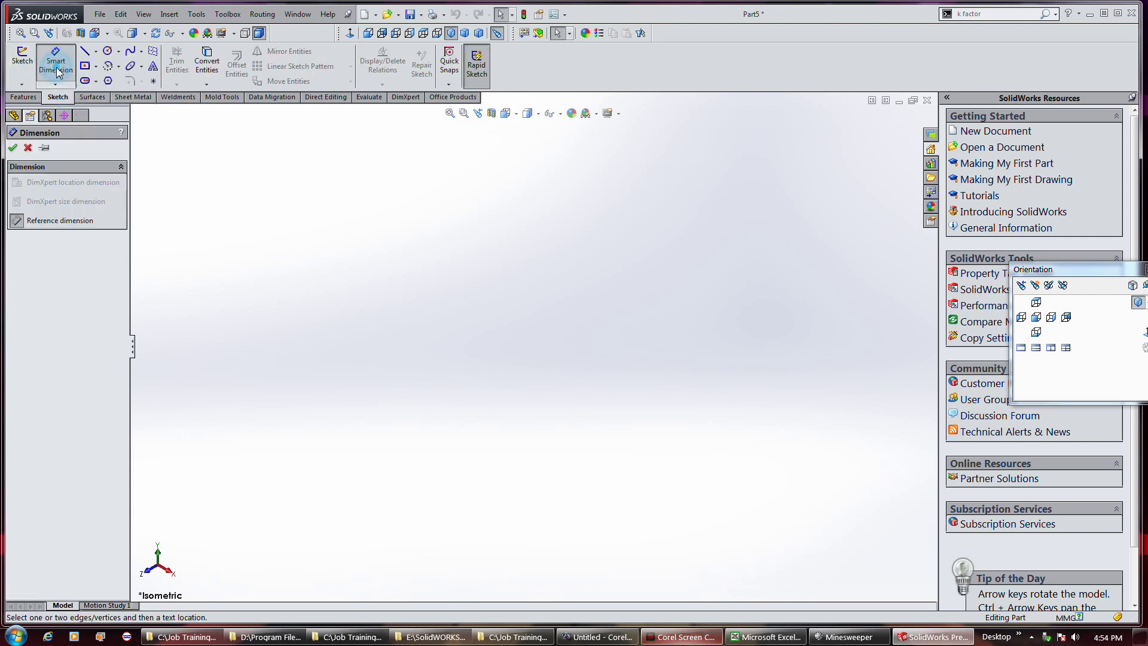
pyautogui.click(22, 59)
pyautogui.click(472, 345)
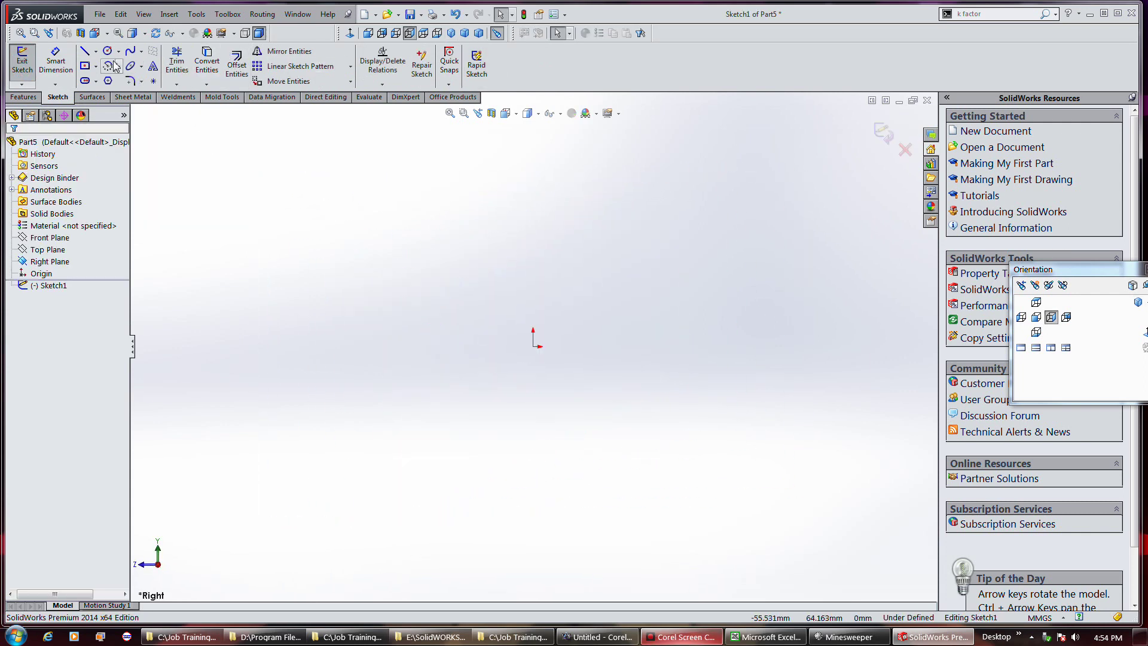
# Step: Draw connected lines from the origin: vertical, angled up-right, vertical, then horizontal left
pyautogui.click(84, 51)
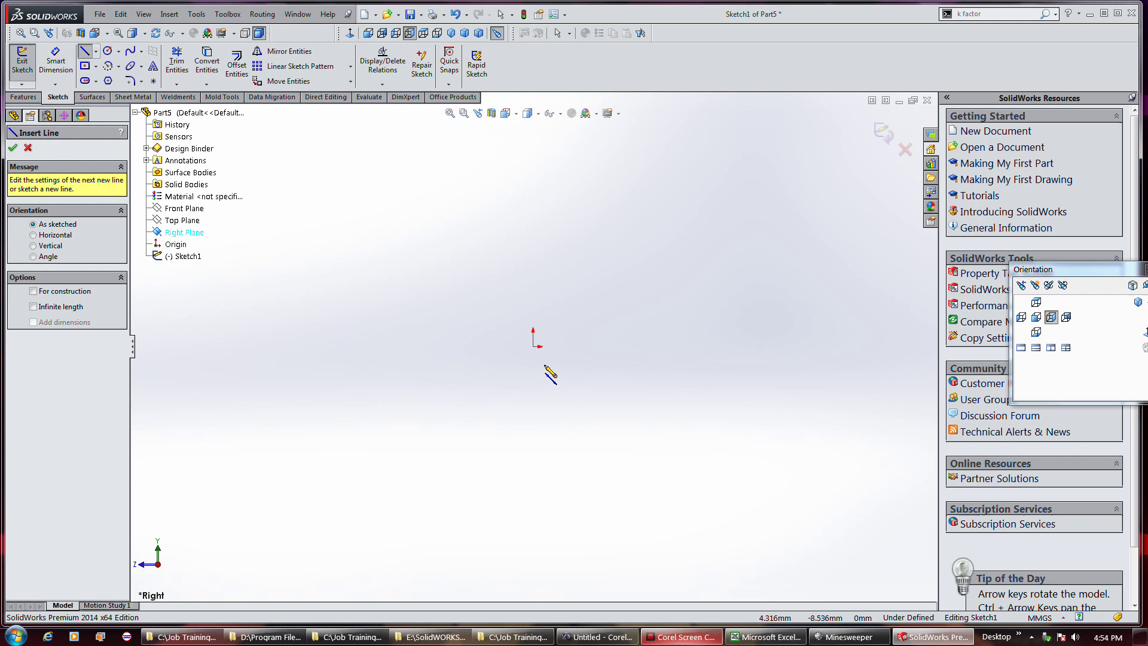
pyautogui.click(534, 346)
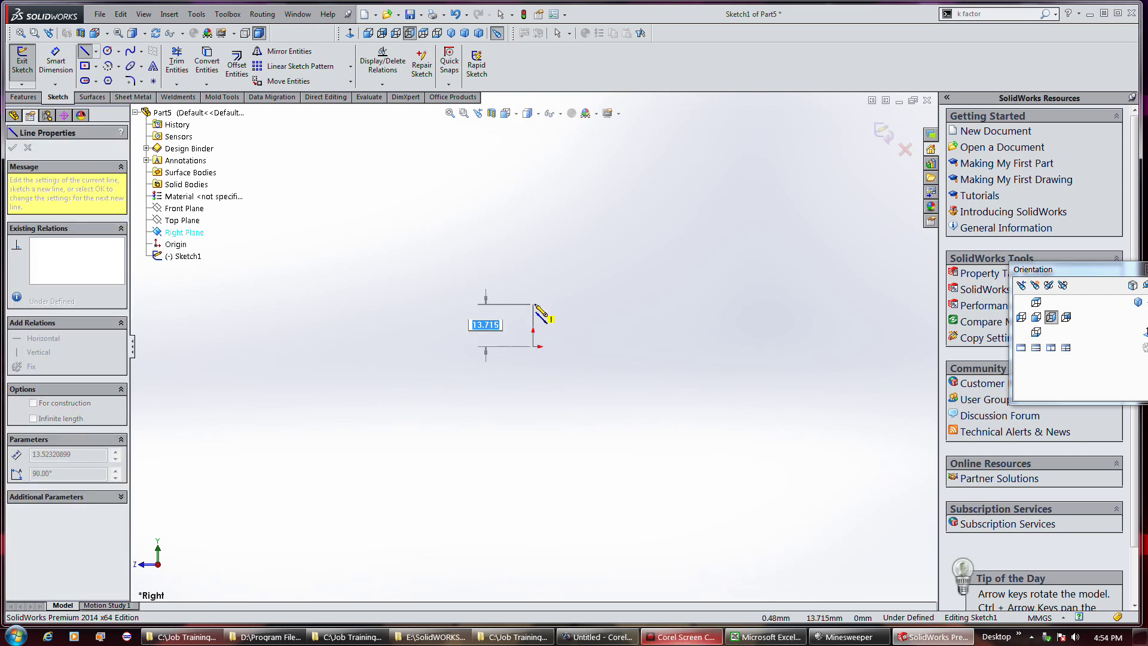
pyautogui.click(533, 304)
pyautogui.click(561, 278)
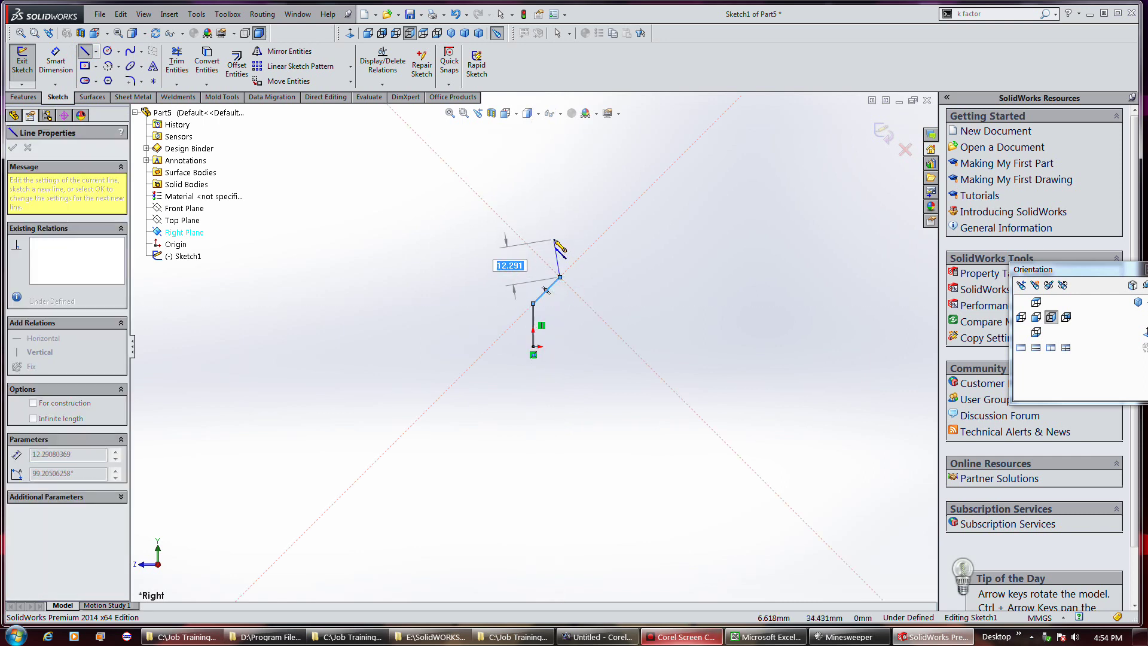
pyautogui.click(561, 237)
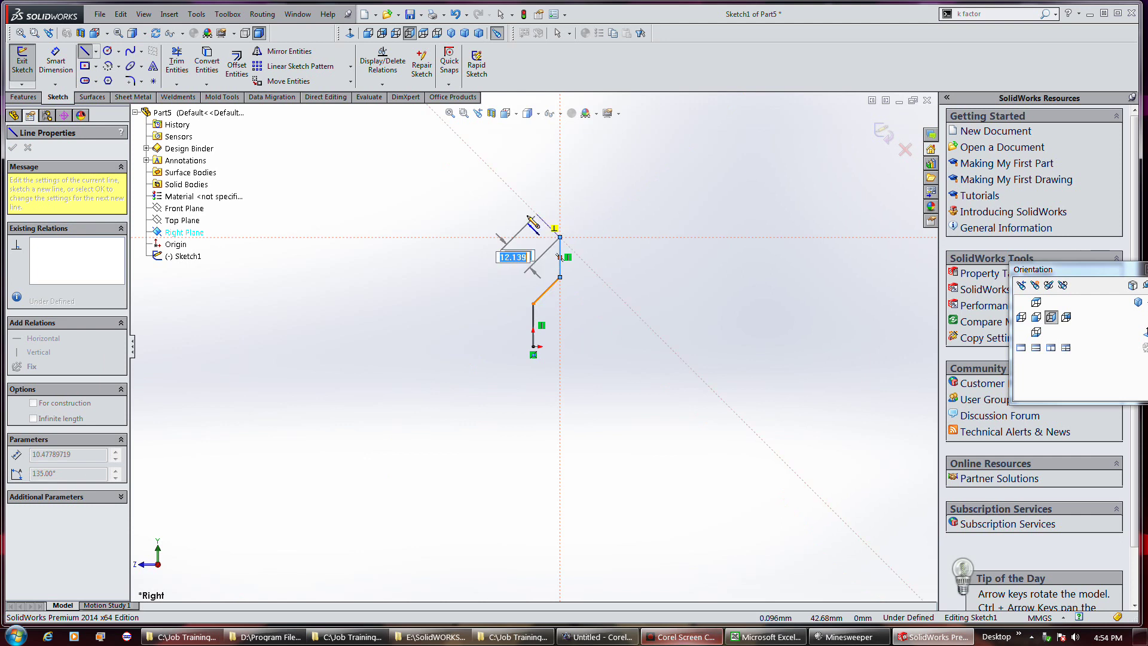
pyautogui.click(506, 238)
pyautogui.press('Escape')
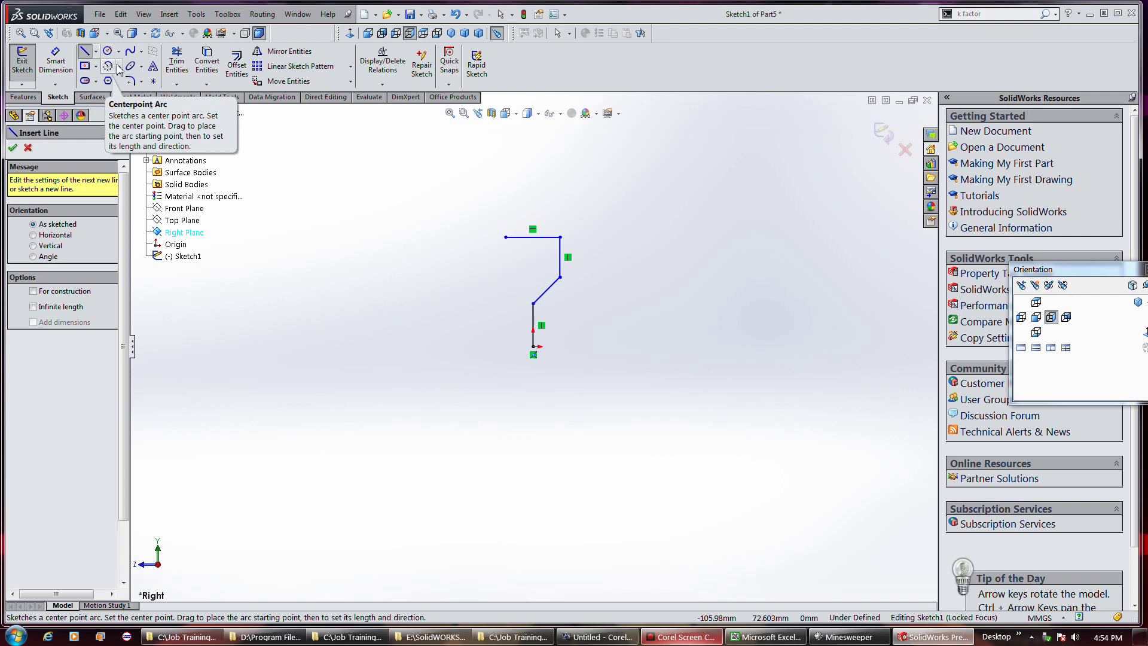
# Step: Add a 3 Point Arc from the horizontal line's left end, tangent to it
pyautogui.click(118, 66)
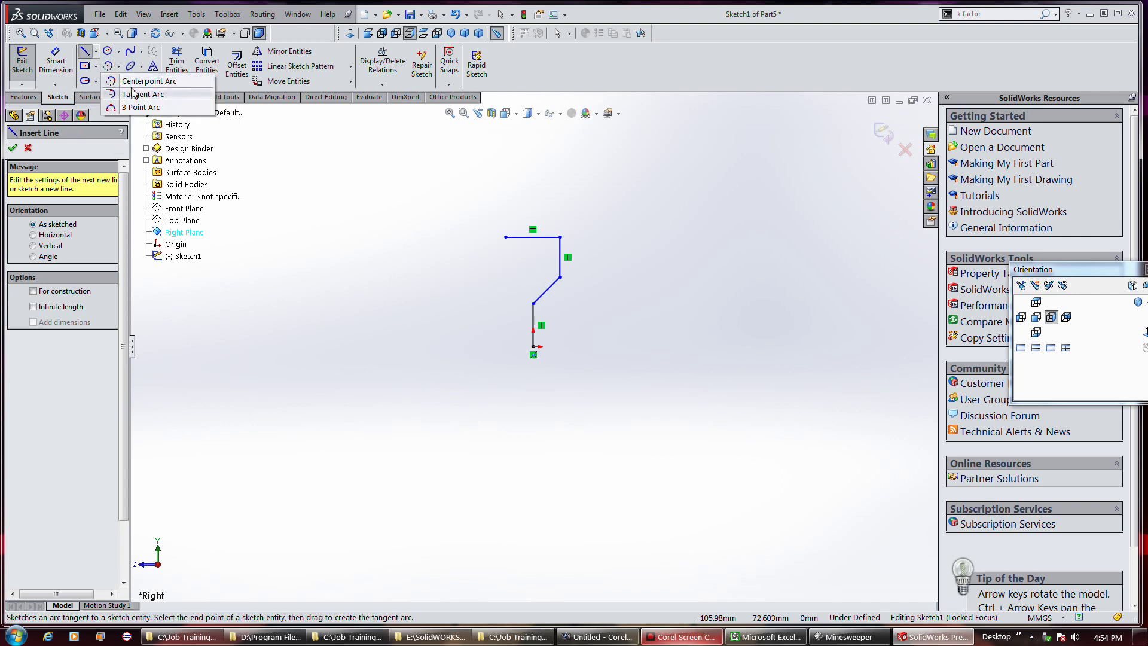
pyautogui.click(143, 107)
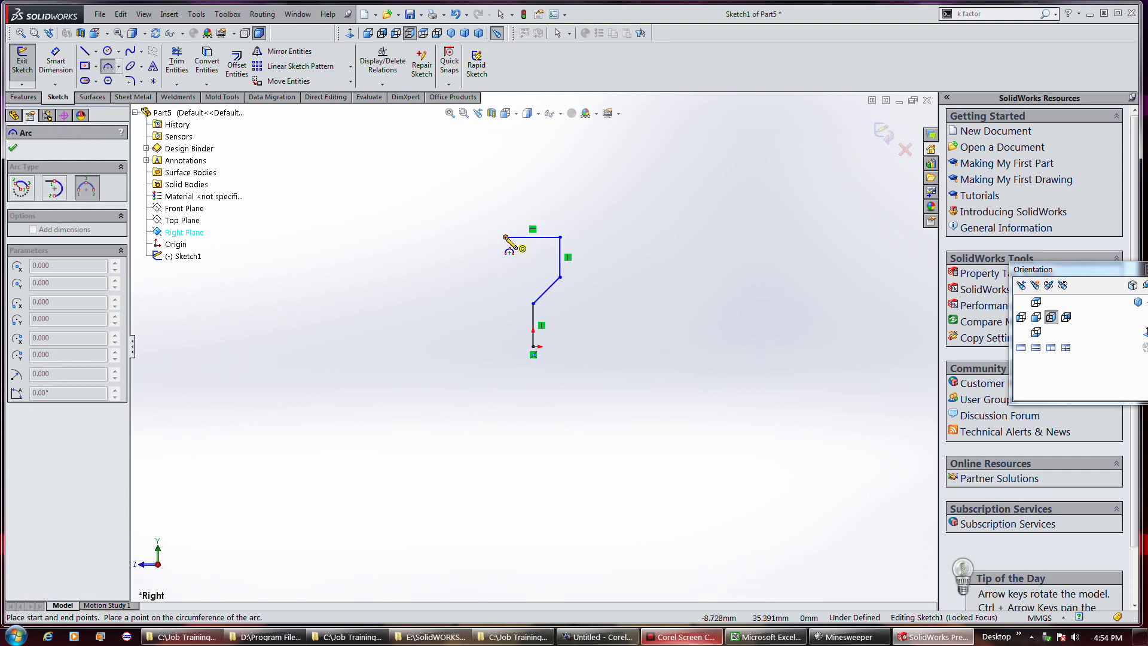
pyautogui.click(505, 237)
pyautogui.click(506, 187)
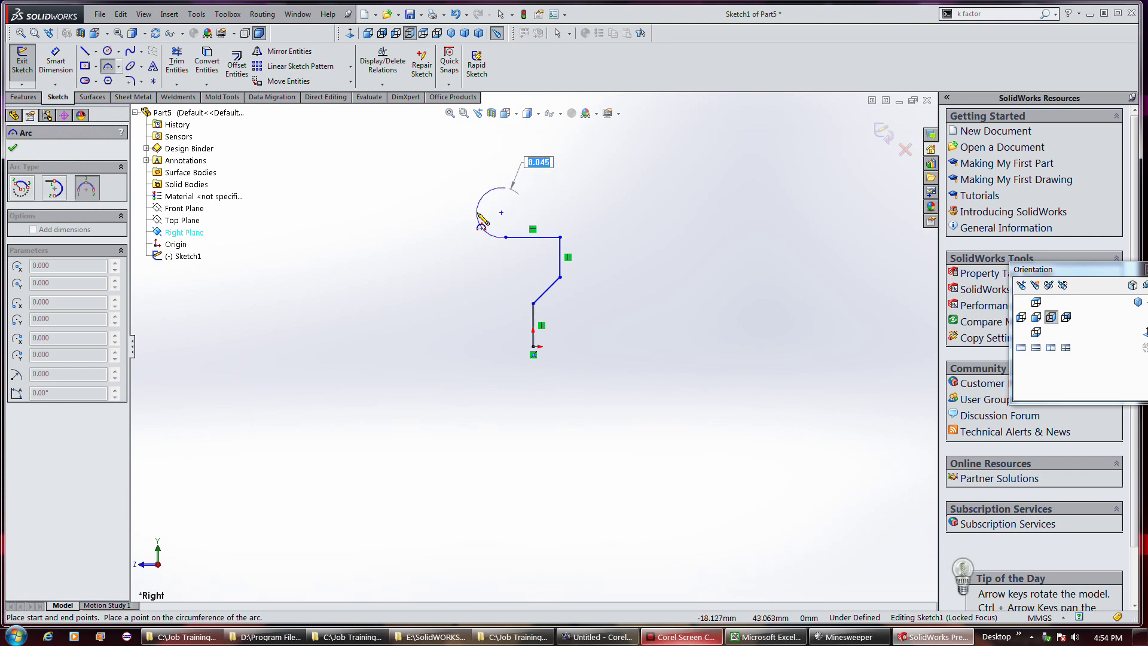
pyautogui.click(482, 214)
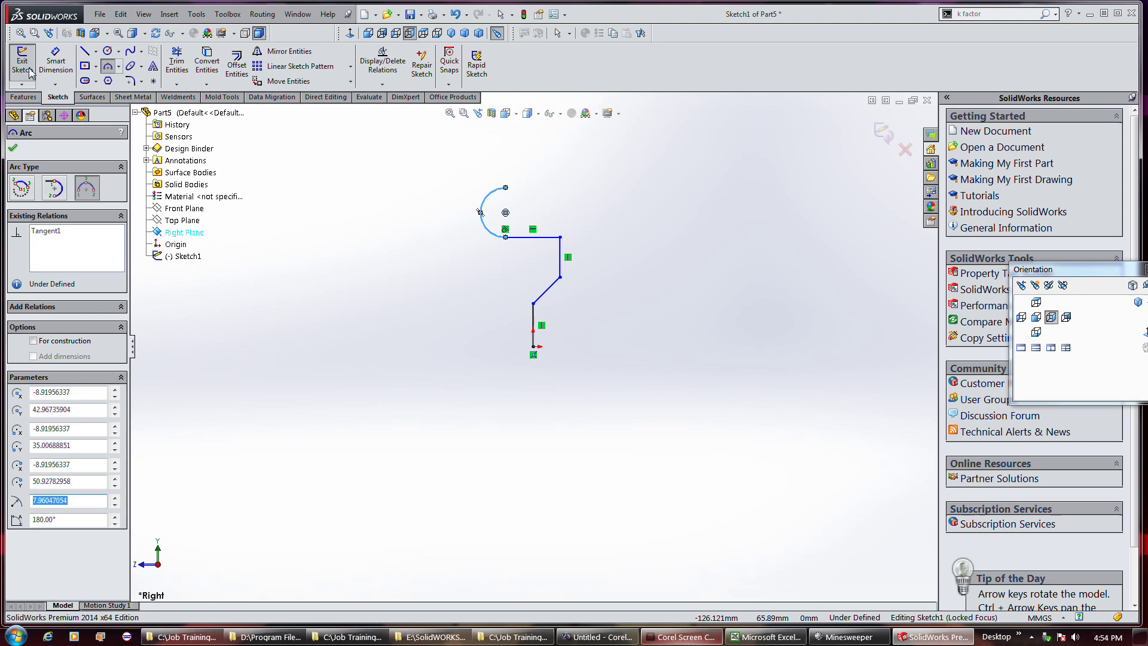
# Step: Exit Sketch1, then try a Swept Flange with it and cancel after orbiting the view
pyautogui.click(23, 63)
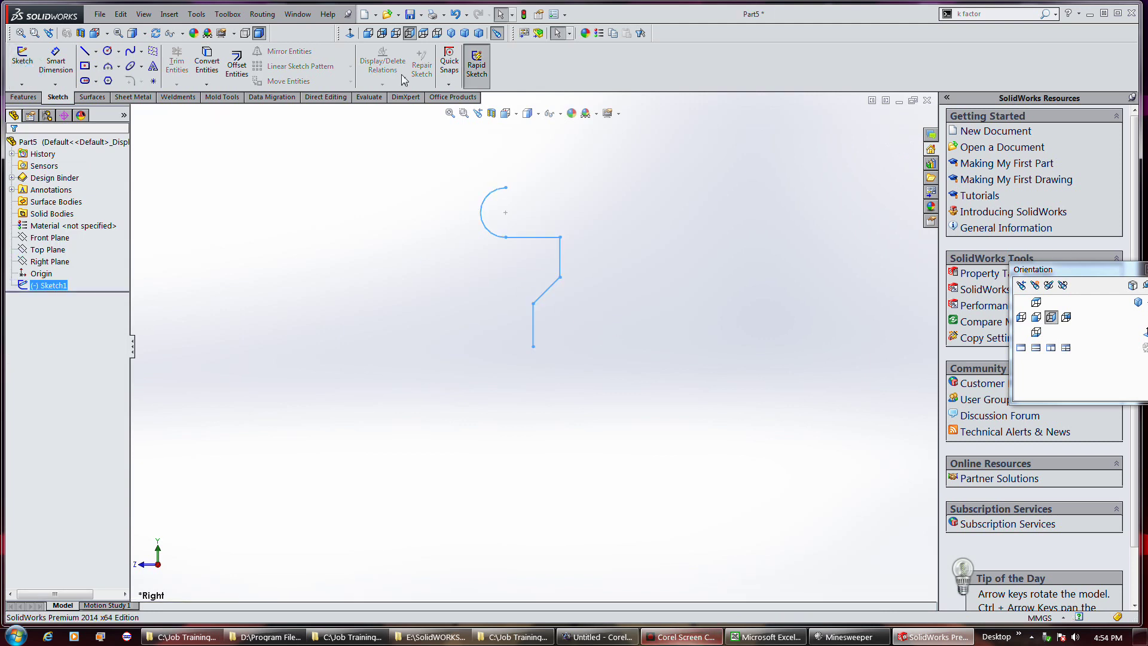
pyautogui.click(131, 97)
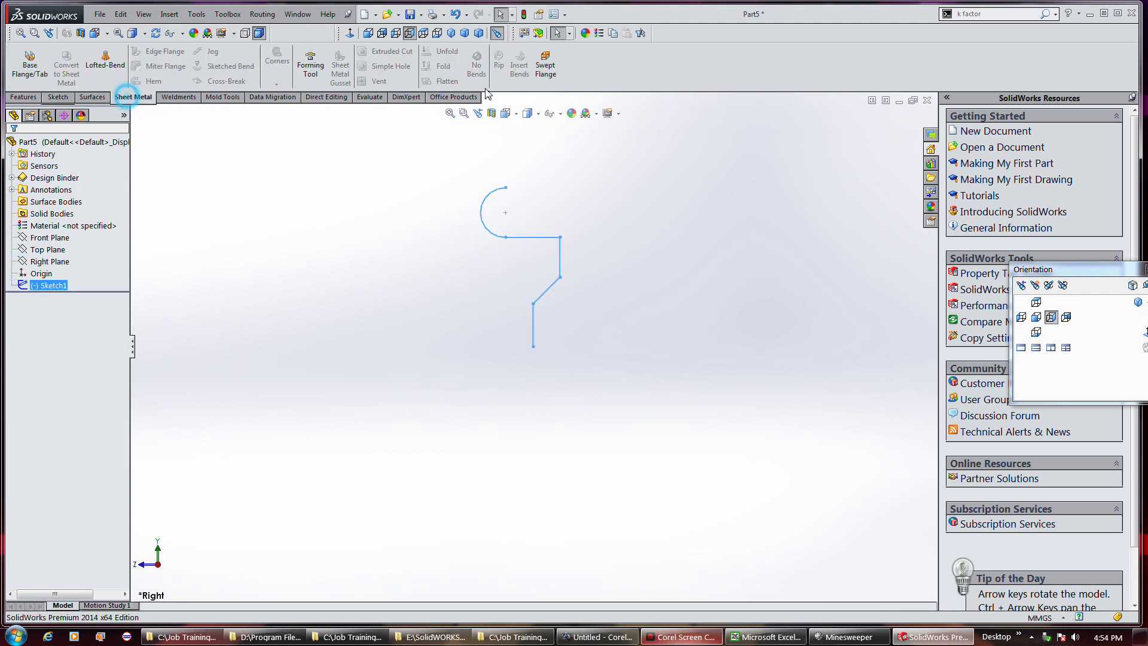
pyautogui.click(545, 63)
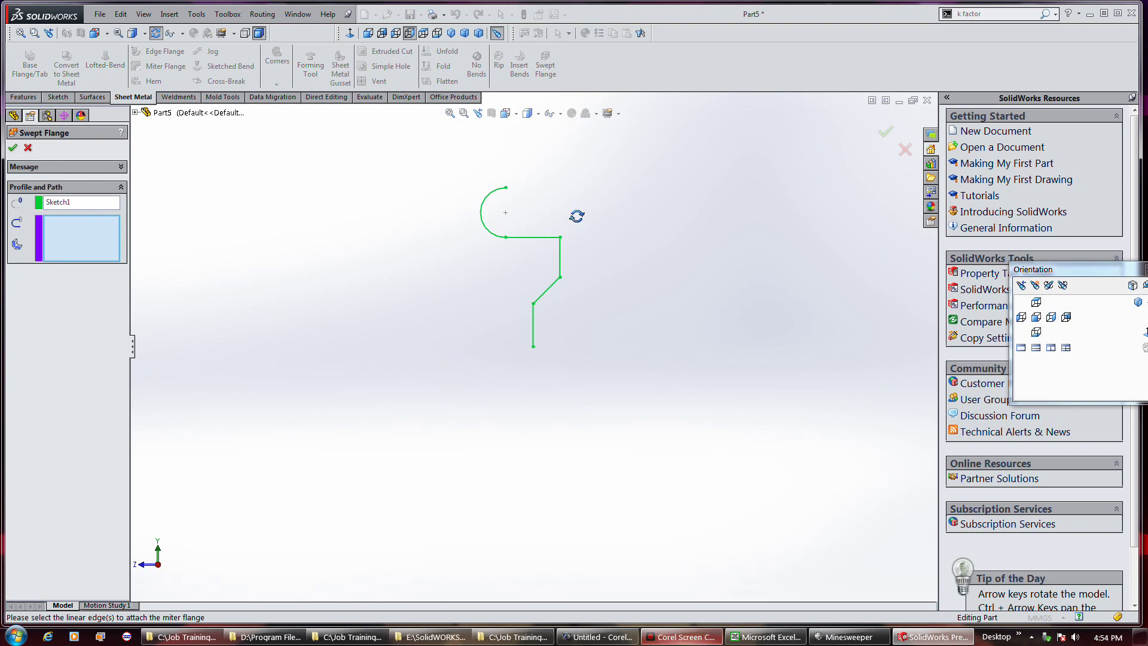
pyautogui.moveTo(577, 216); pyautogui.dragTo(586, 272, button='middle')
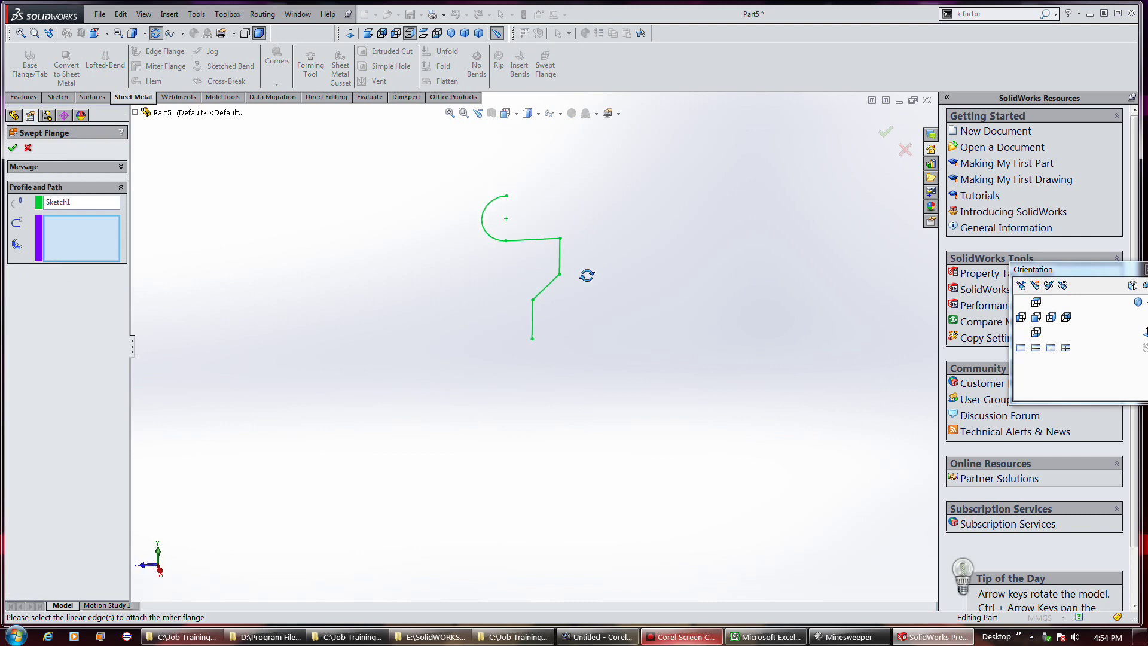
pyautogui.click(27, 149)
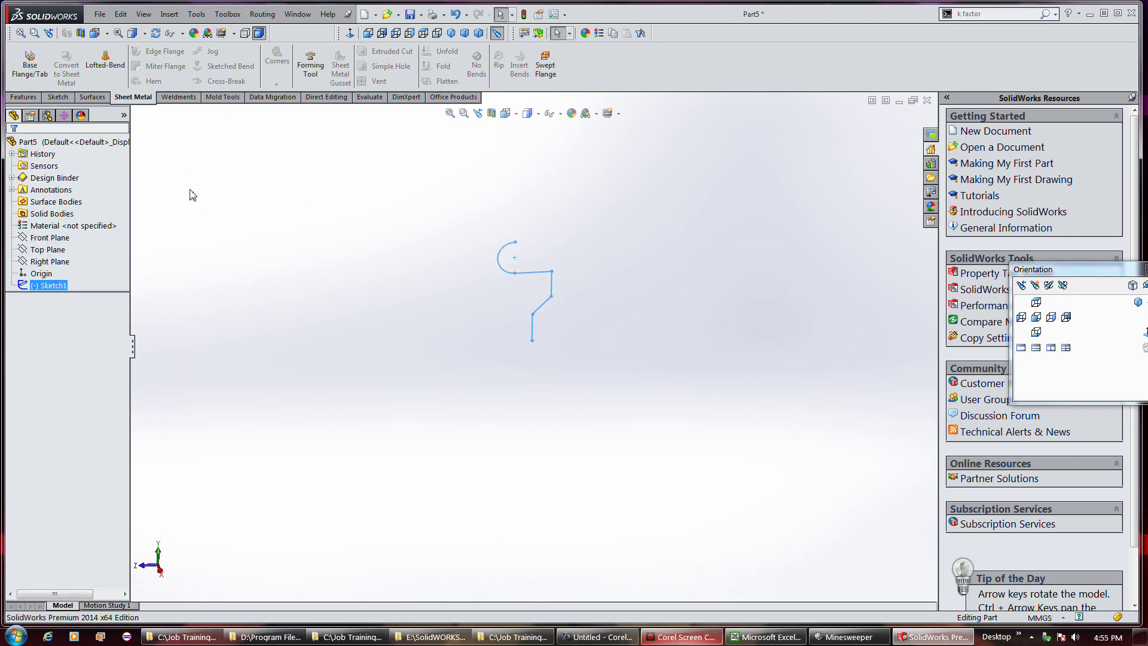
# Step: Start a sketch on the Top Plane and draw a vertical line up from near the origin
pyautogui.click(66, 250)
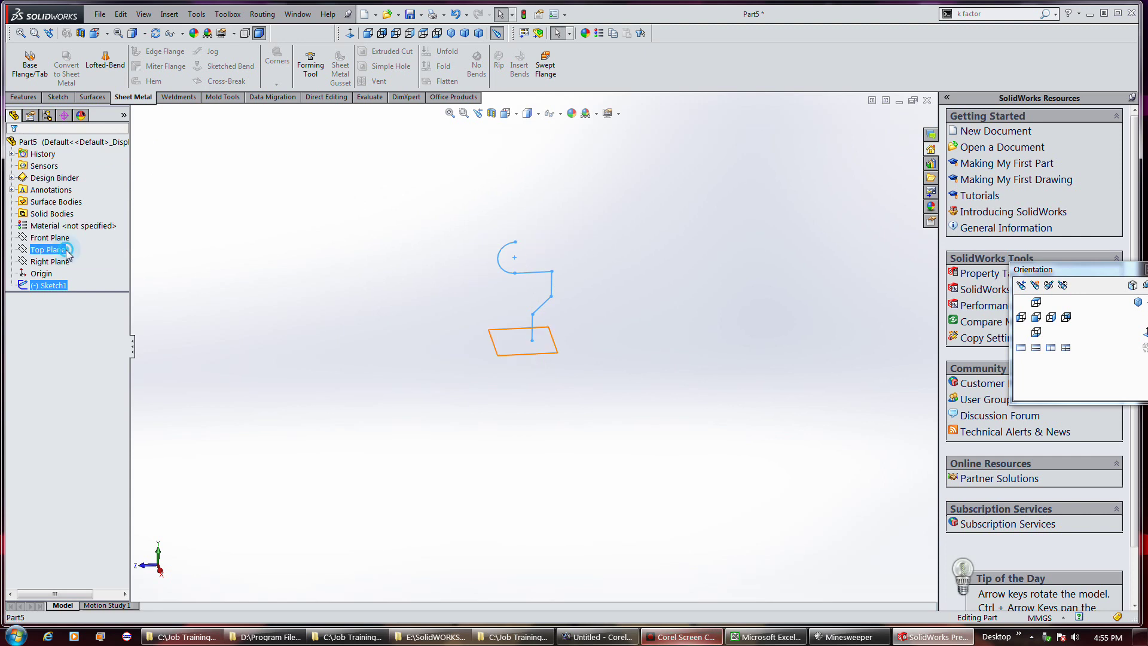
pyautogui.click(58, 97)
pyautogui.click(22, 60)
pyautogui.moveTo(551, 235); pyautogui.dragTo(615, 385, button='middle')
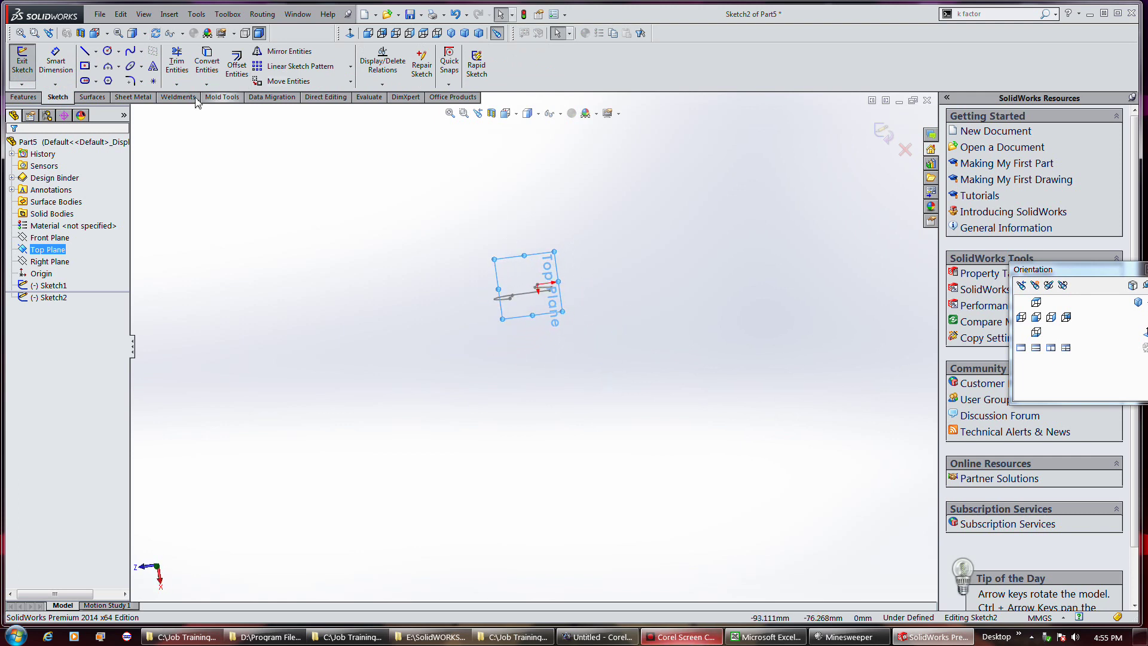
pyautogui.click(84, 51)
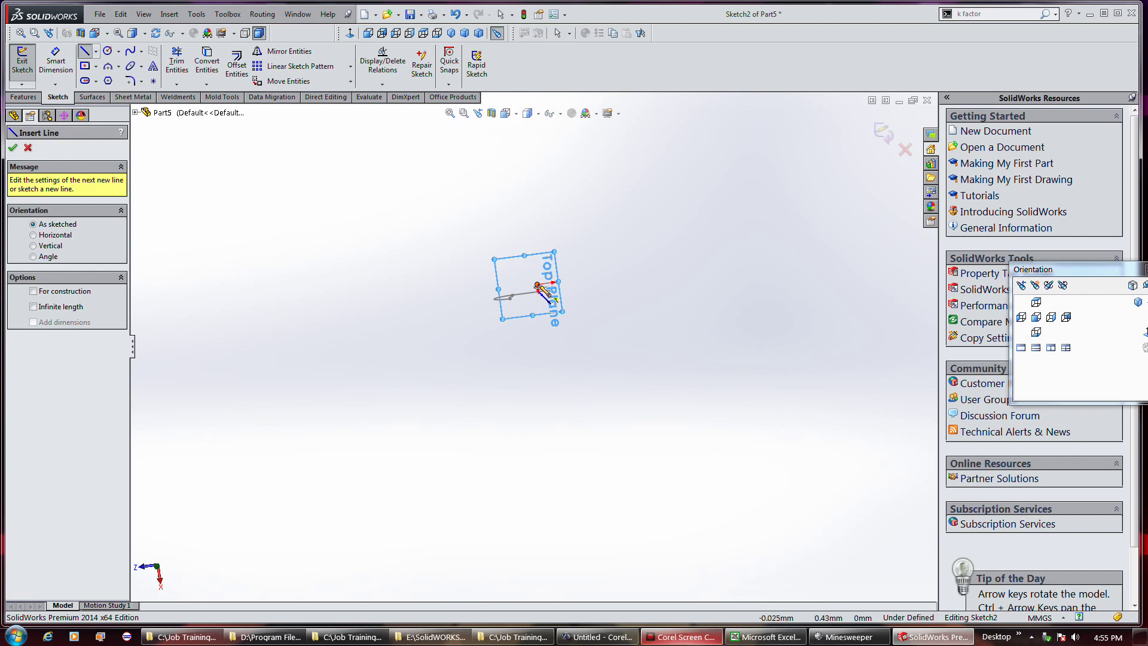
pyautogui.click(539, 286)
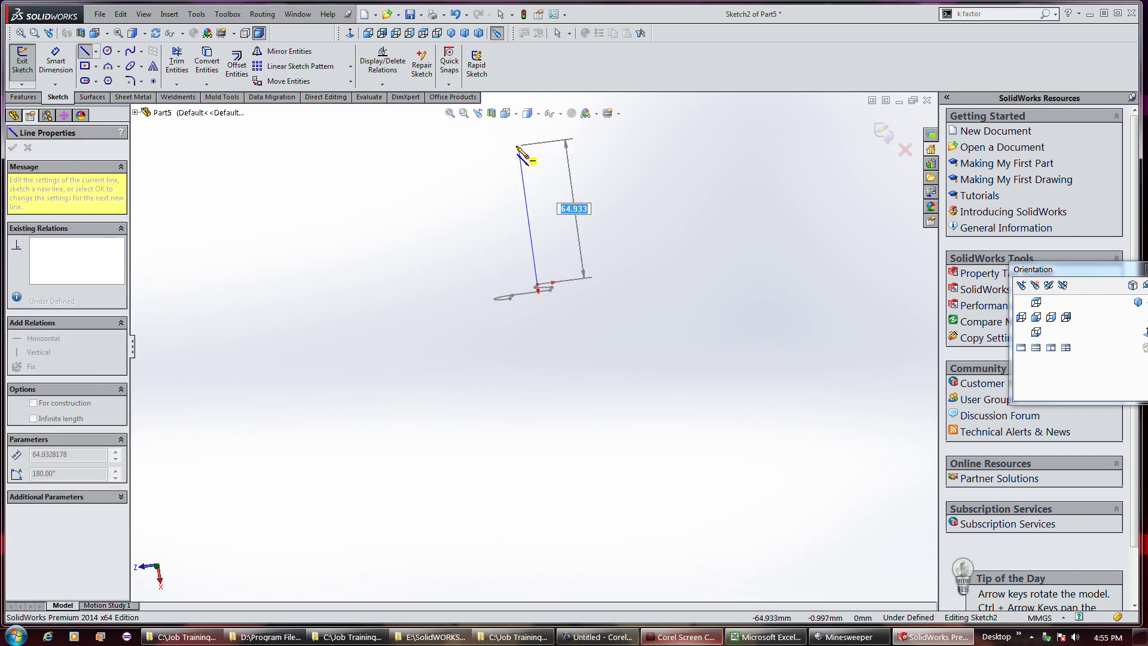
pyautogui.click(518, 149)
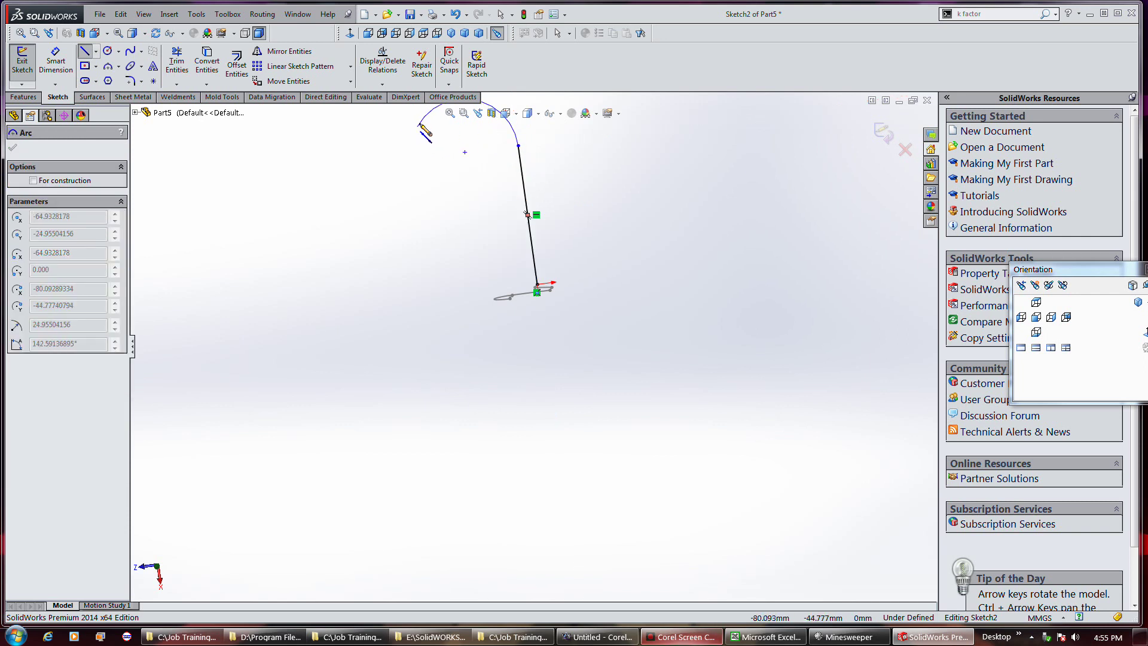
# Step: Add a tangent arc over the top and a slanted line down-left, then exit the sketch
pyautogui.click(423, 119)
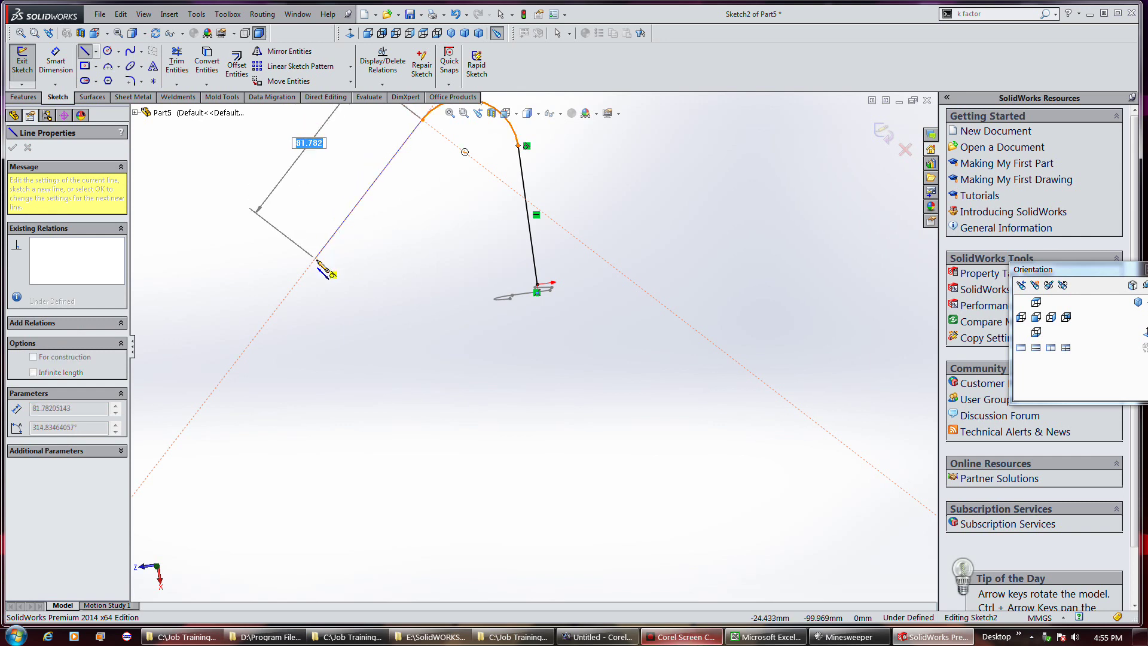
pyautogui.press('Escape')
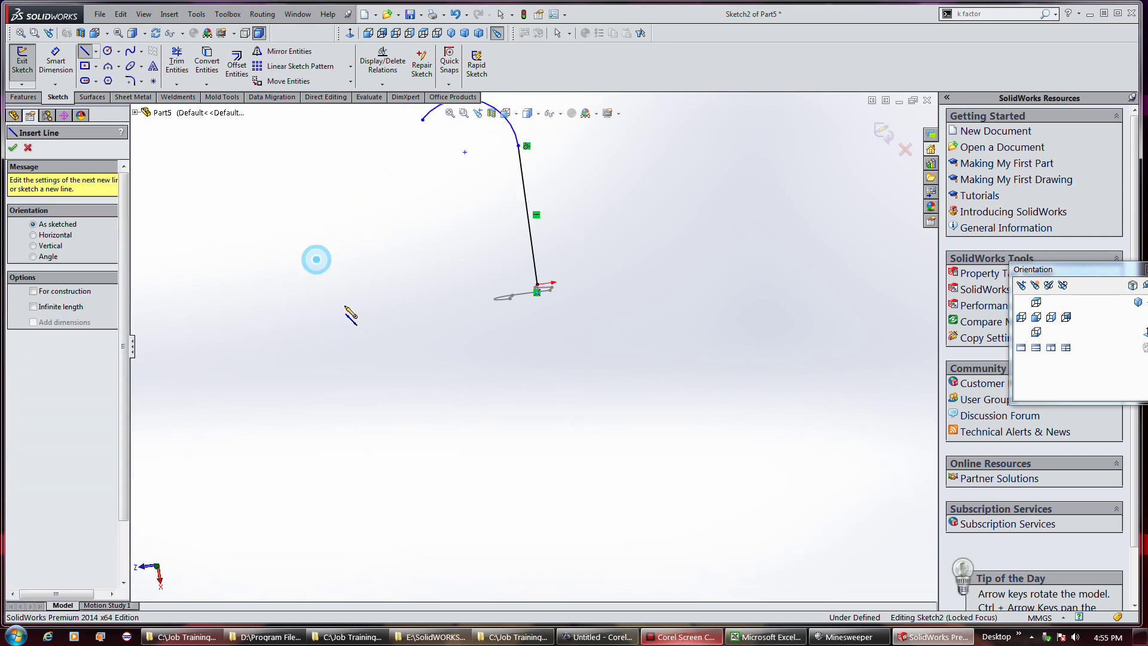
pyautogui.click(423, 120)
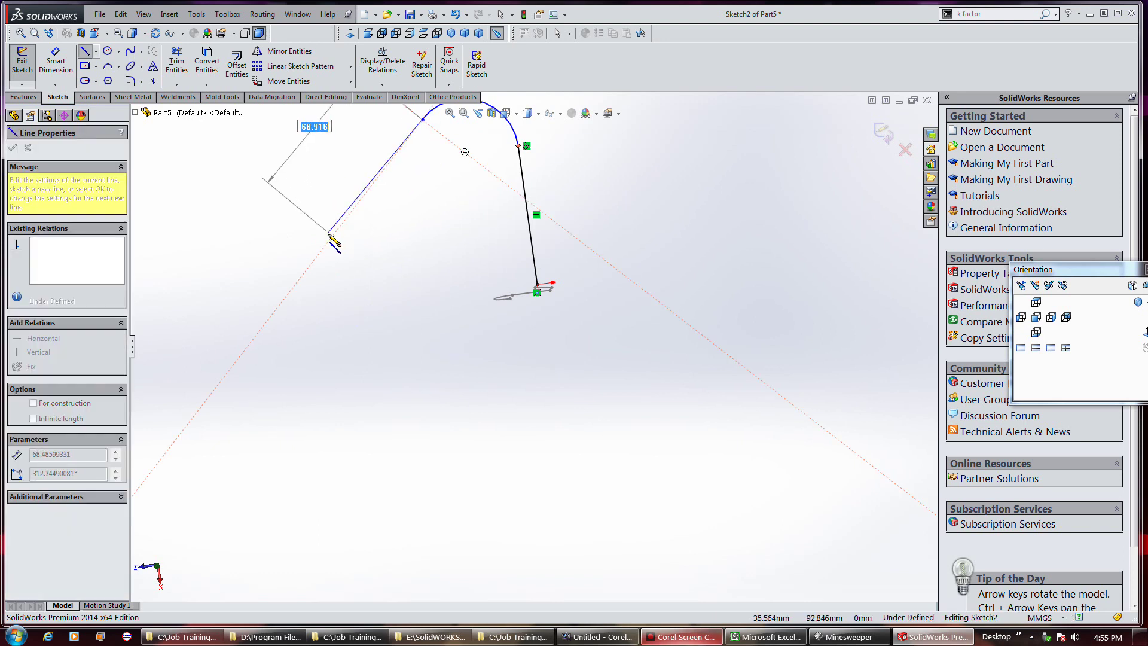
pyautogui.click(332, 237)
pyautogui.doubleClick(359, 261)
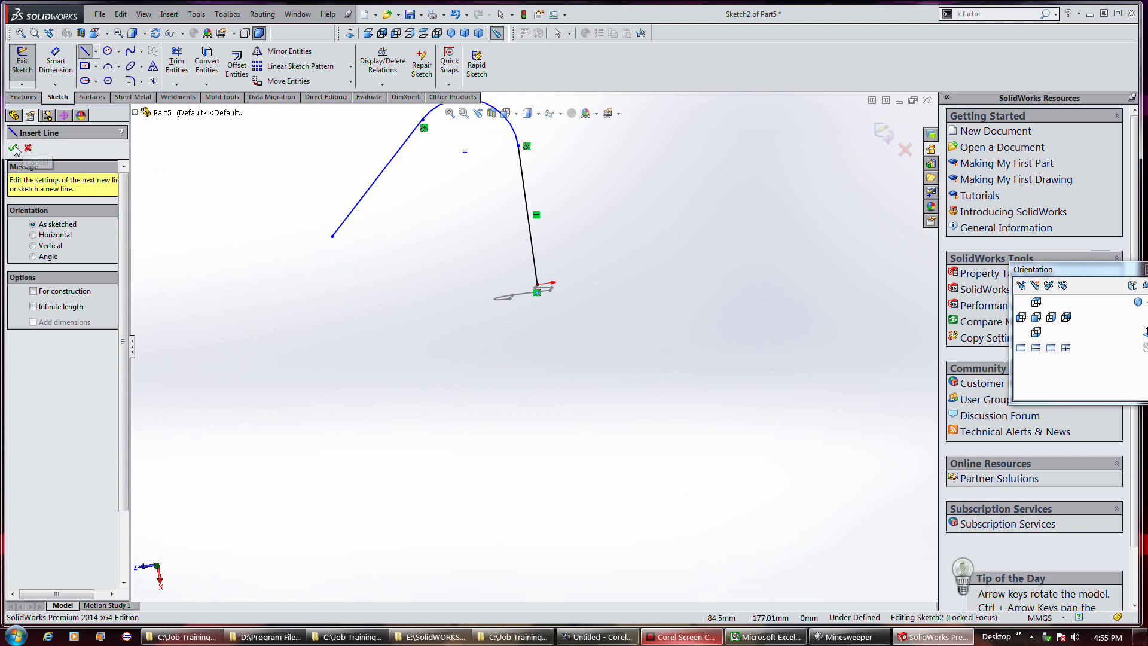
pyautogui.click(22, 60)
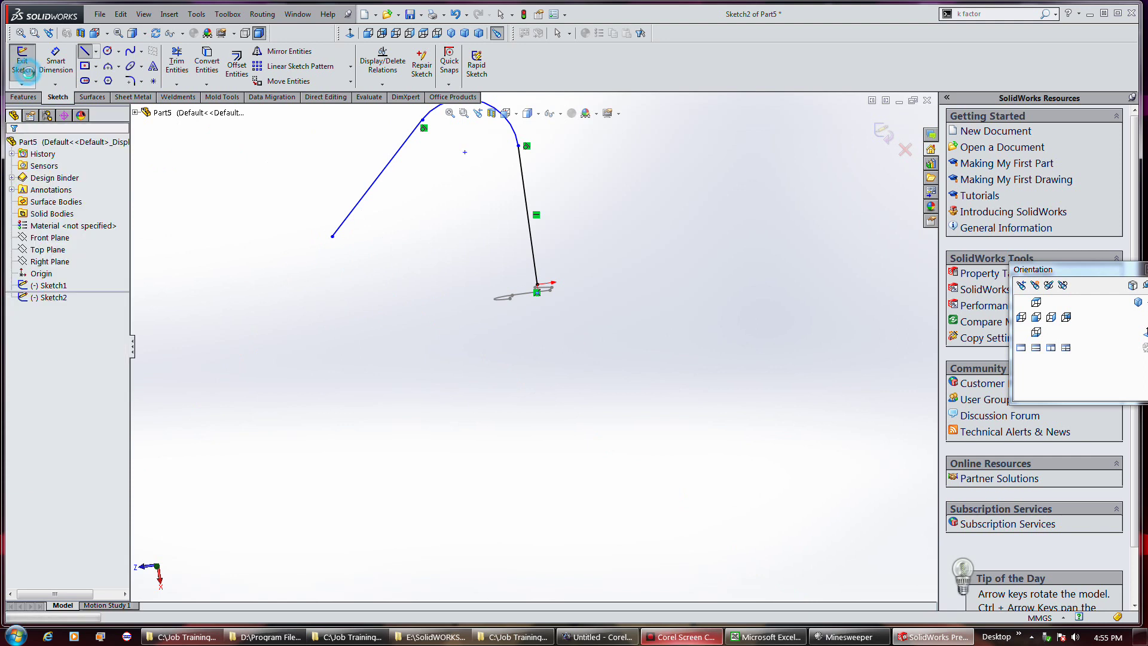
pyautogui.moveTo(569, 321); pyautogui.dragTo(584, 259, button='middle')
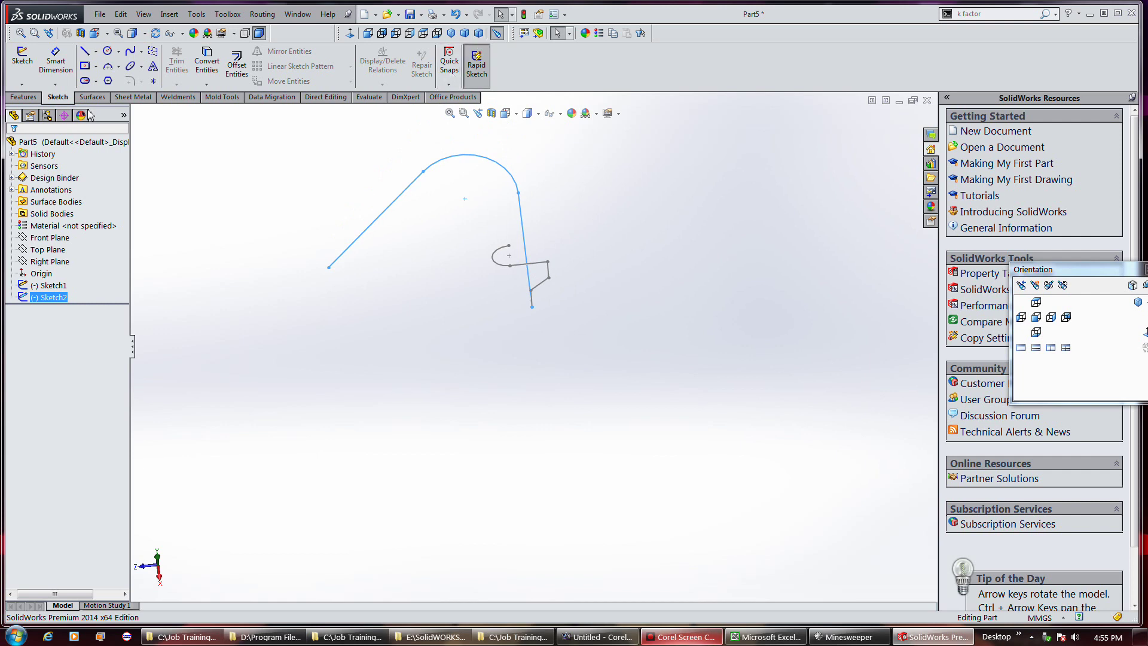
# Step: Create a Swept Flange using Sketch1 as the profile and Sketch2 as the path
pyautogui.click(133, 97)
pyautogui.click(545, 65)
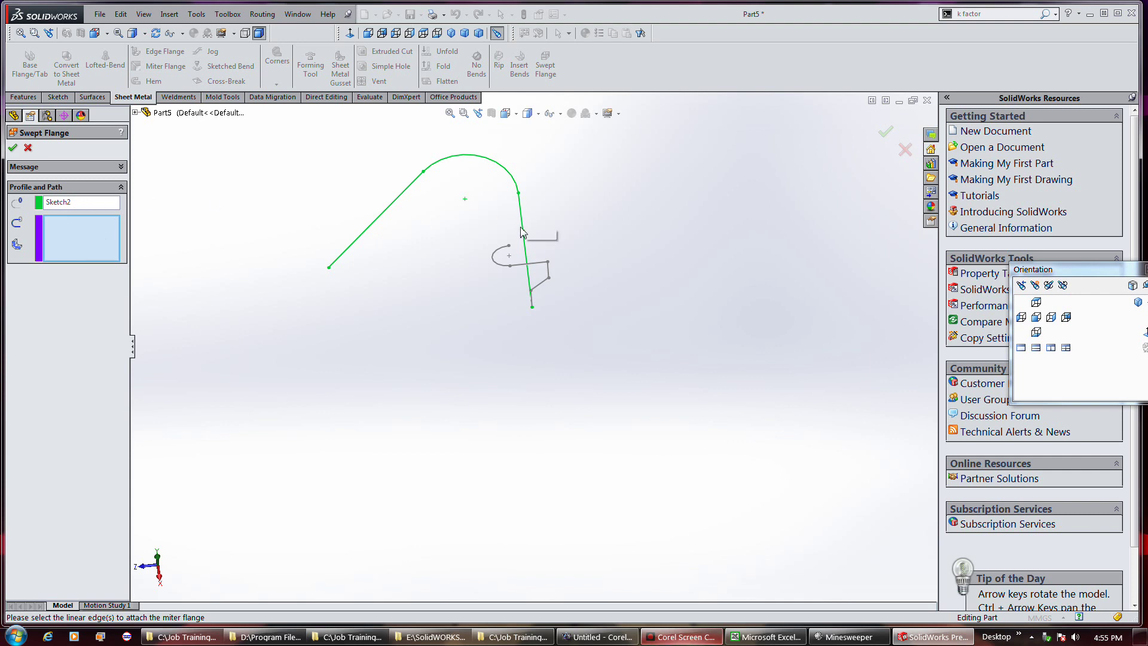
pyautogui.rightClick(76, 206)
pyautogui.click(102, 213)
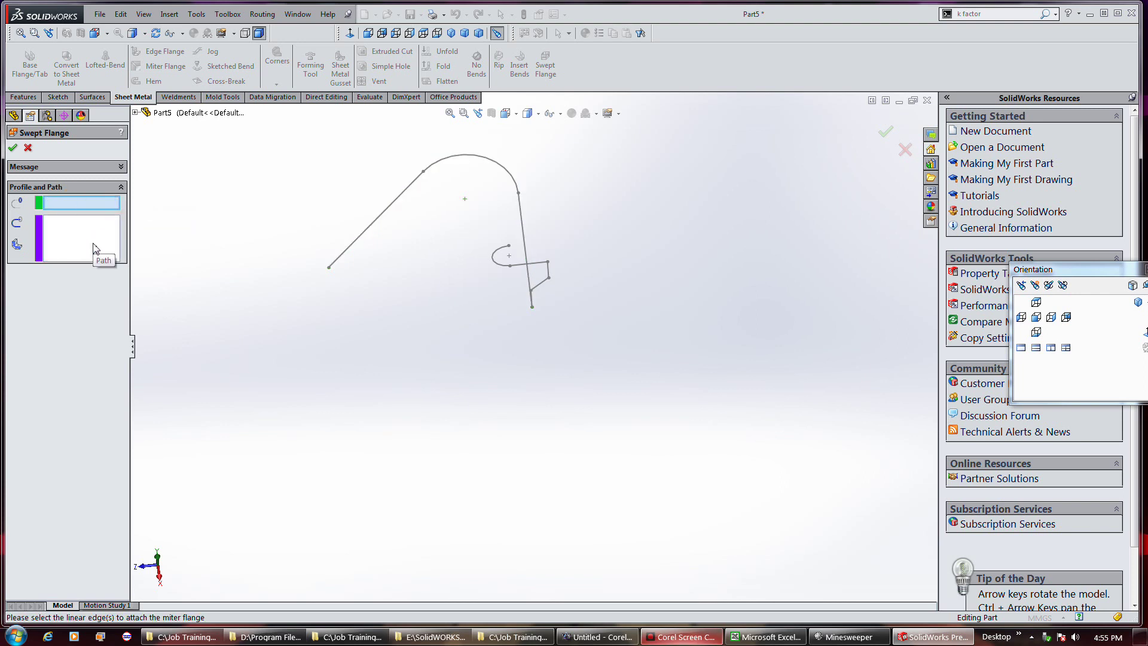
pyautogui.click(548, 269)
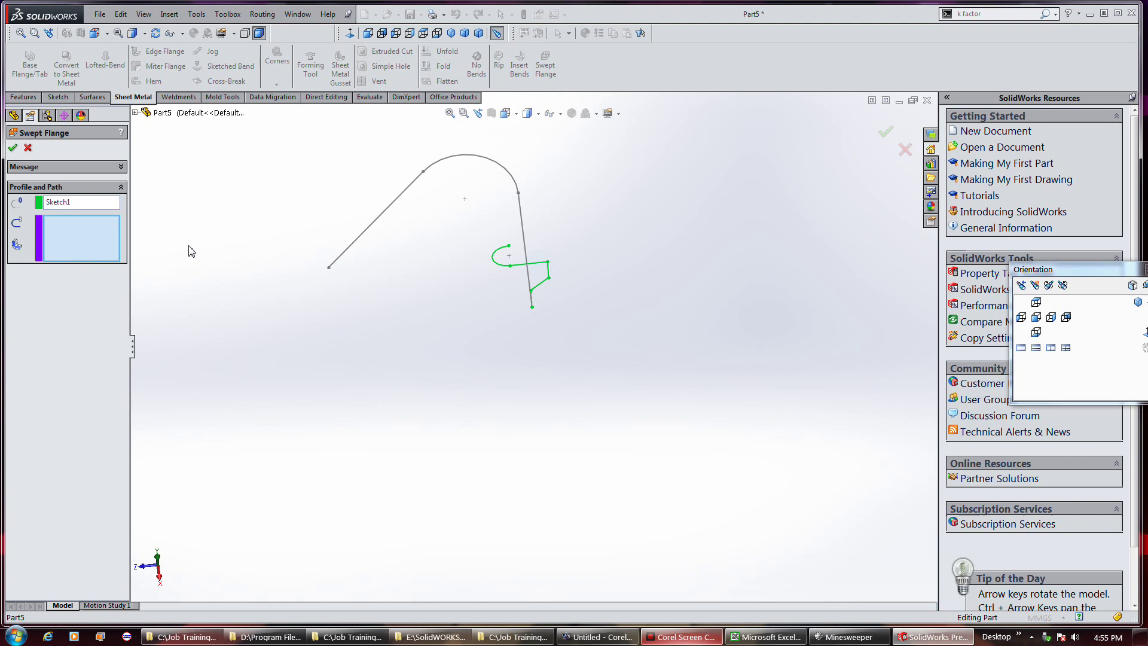
pyautogui.click(416, 179)
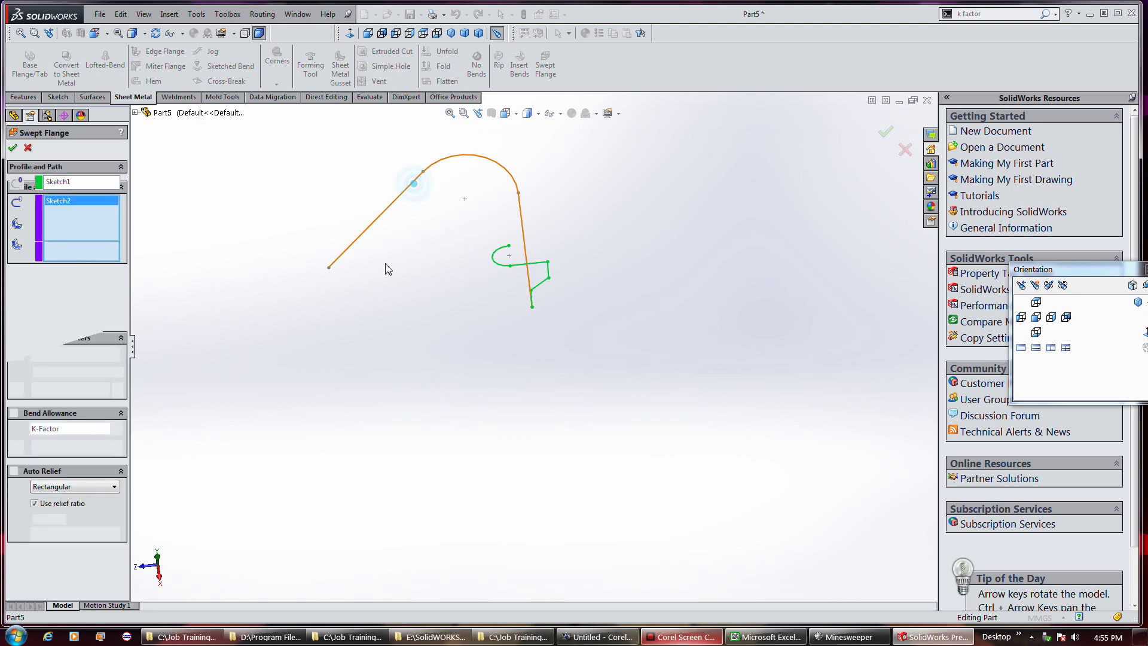
pyautogui.moveTo(553, 270); pyautogui.dragTo(455, 257, button='middle')
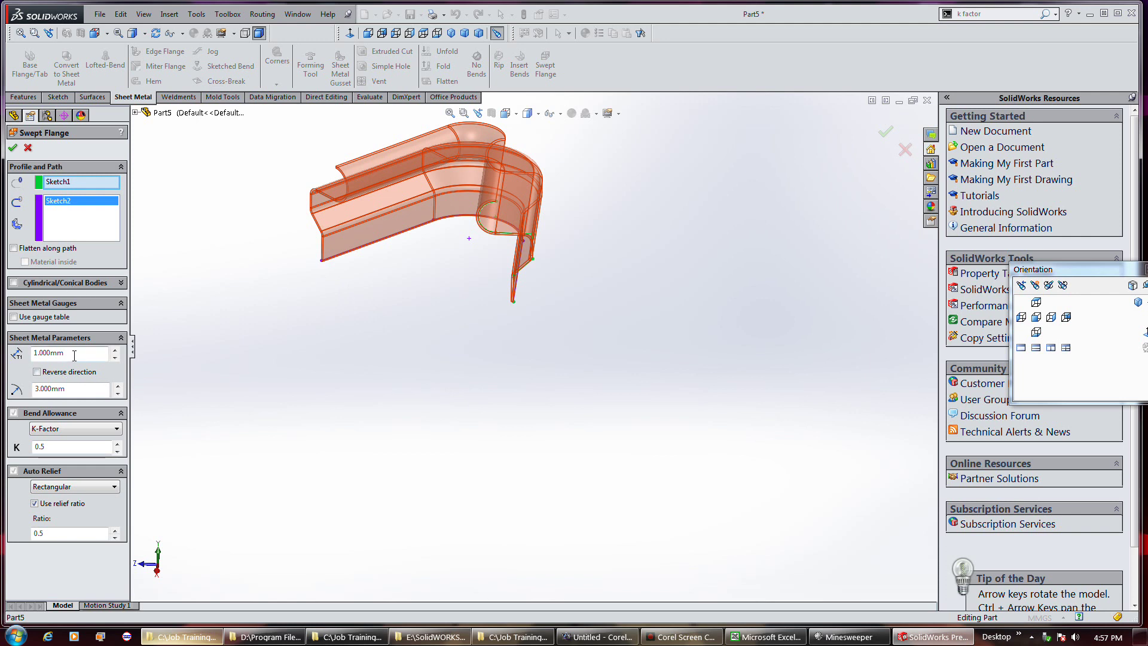
pyautogui.click(123, 285)
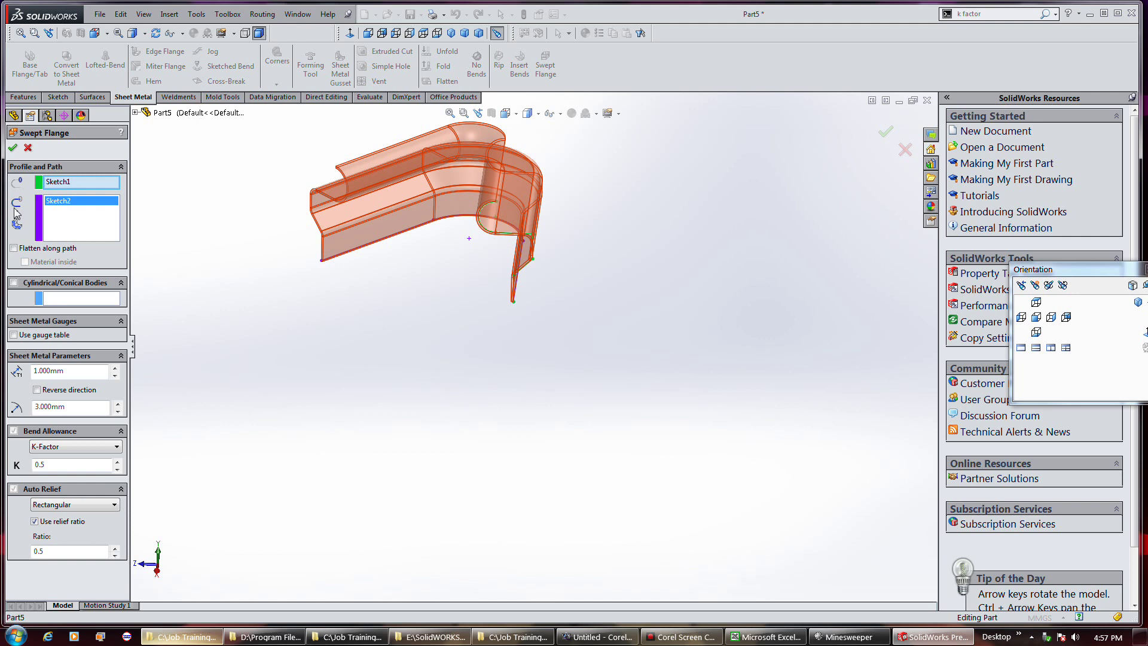
pyautogui.click(13, 147)
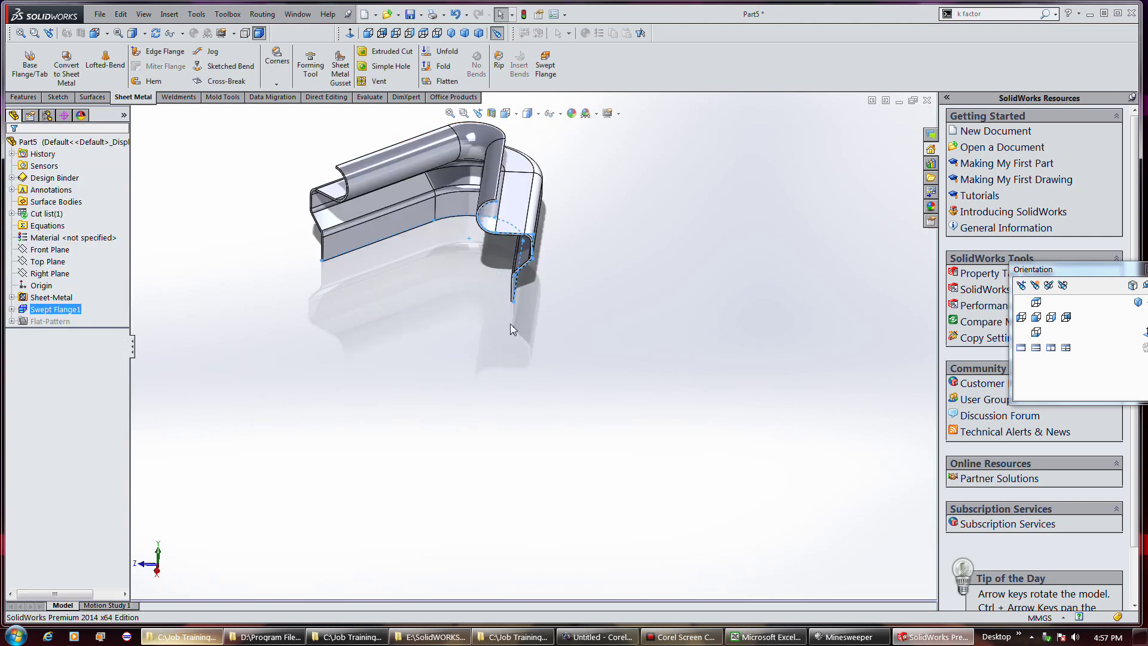
pyautogui.moveTo(456, 247)
pyautogui.mouseDown(button='middle')
pyautogui.moveTo(416, 292)
pyautogui.moveTo(426, 307)
pyautogui.mouseUp(button='middle')
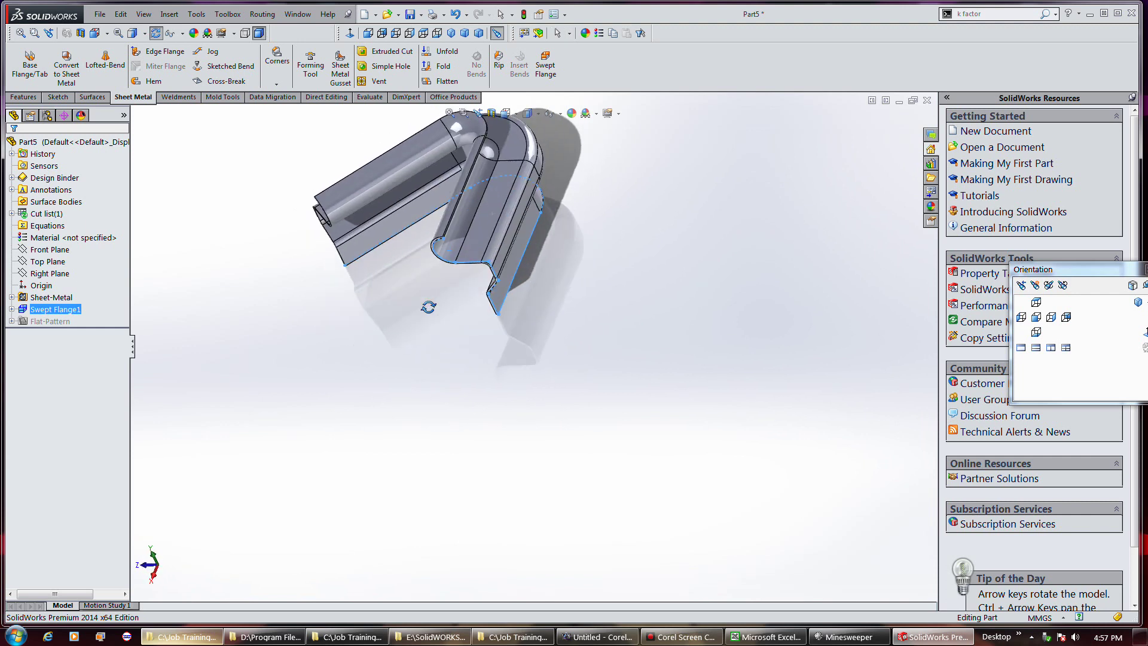
pyautogui.click(447, 81)
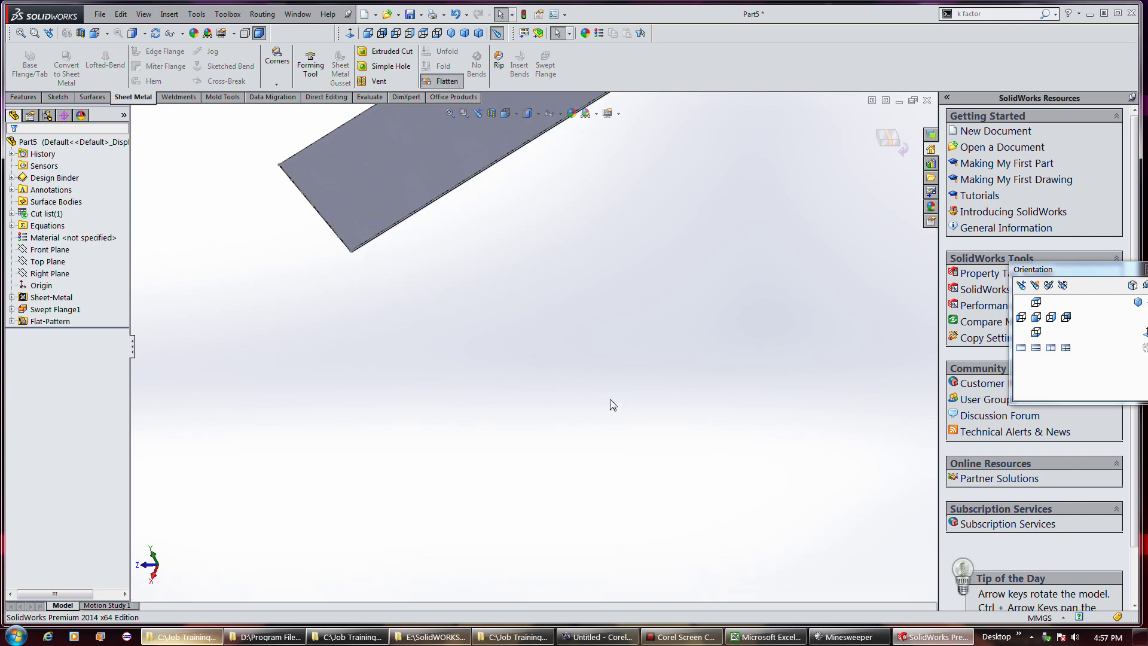
pyautogui.press('z')
pyautogui.scroll(-3, 490, 160)
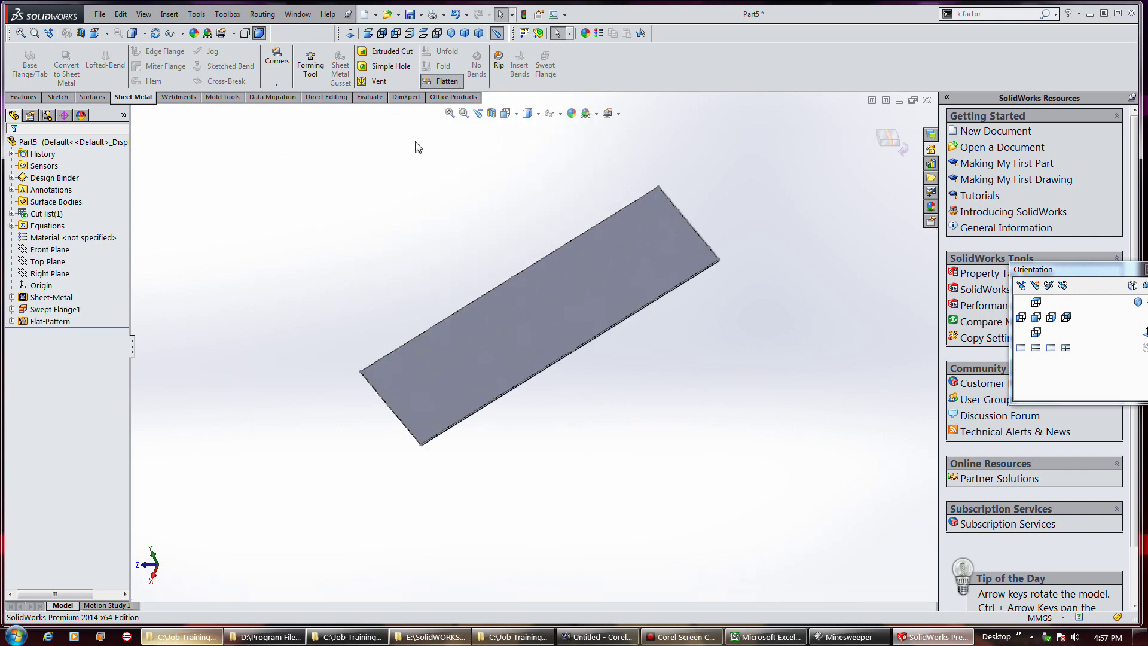
pyautogui.click(446, 81)
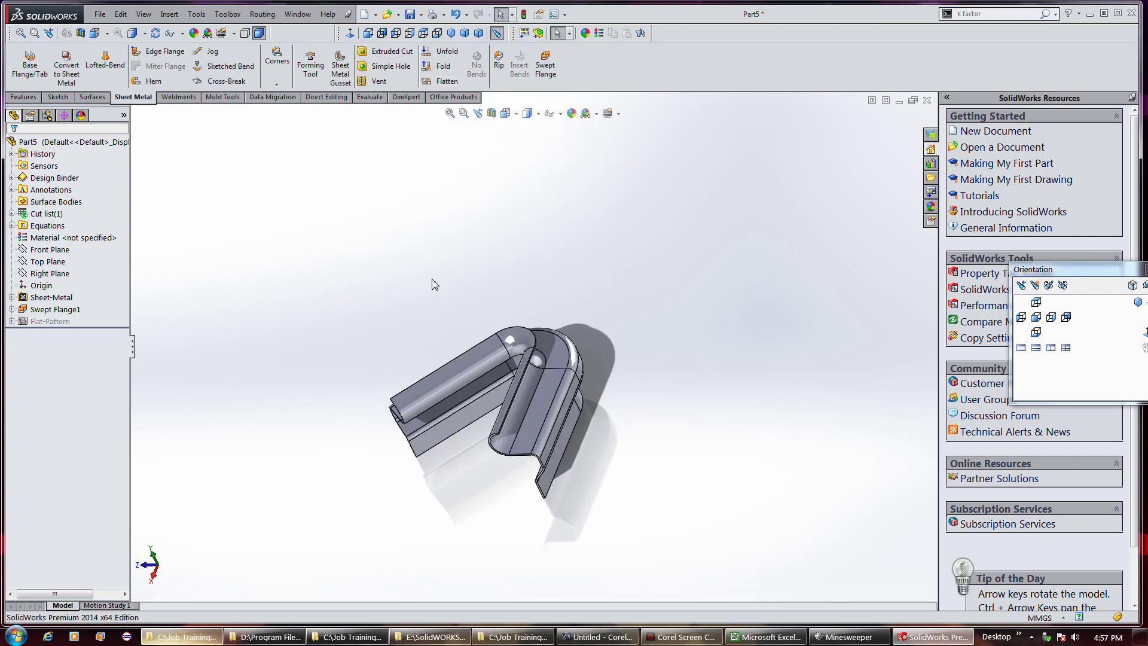
pyautogui.moveTo(456, 325); pyautogui.dragTo(453, 259, button='middle')
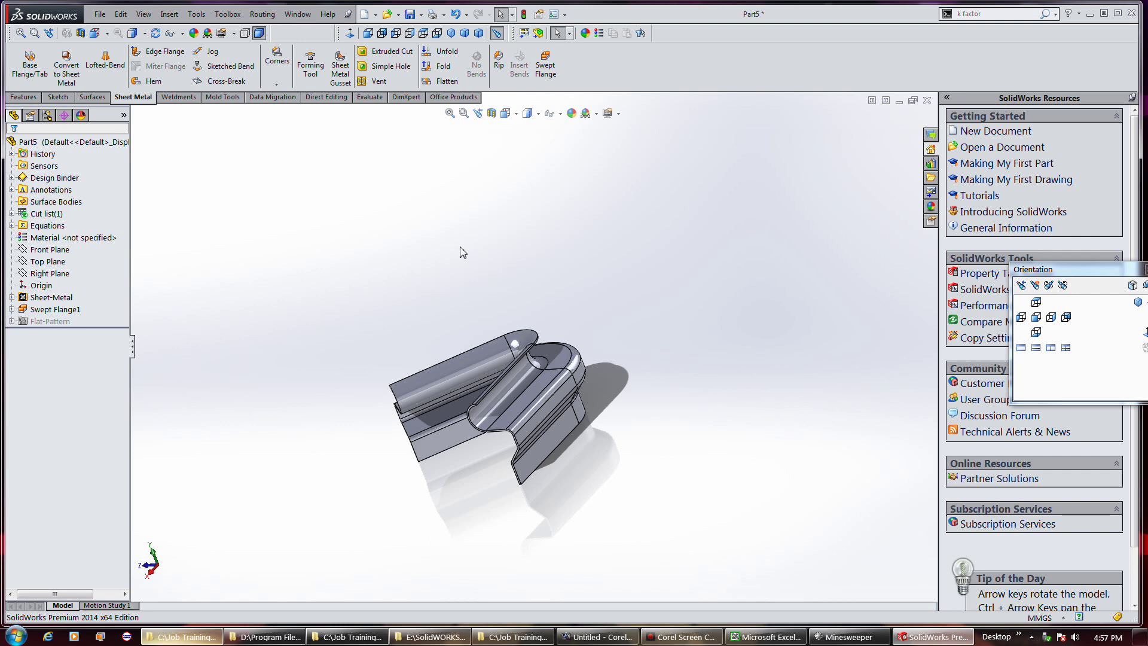
pyautogui.moveTo(658, 384)
pyautogui.mouseDown(button='middle')
pyautogui.moveTo(612, 434)
pyautogui.moveTo(707, 365)
pyautogui.mouseUp(button='middle')
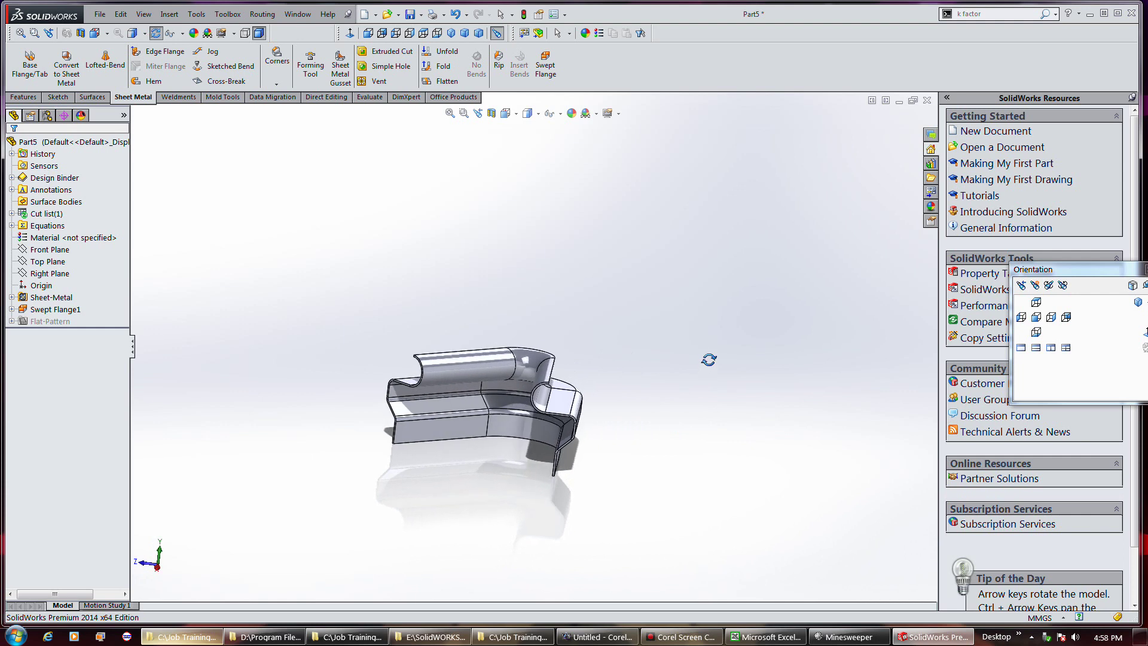
pyautogui.press('Escape')
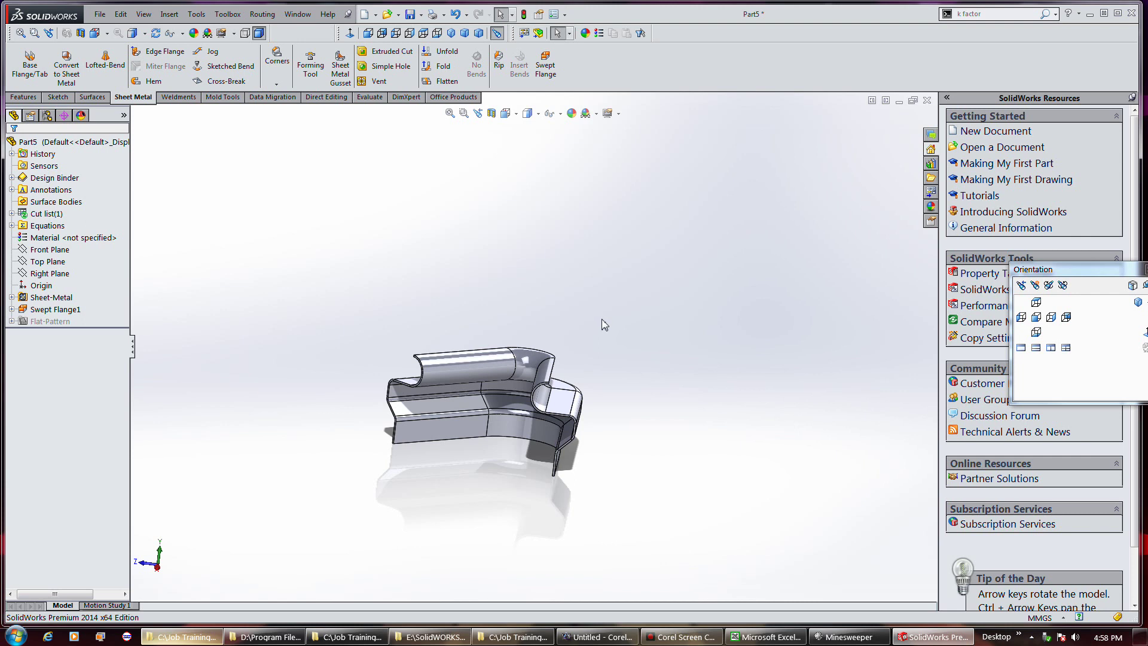
pyautogui.moveTo(604, 324)
pyautogui.mouseDown(button='middle')
pyautogui.moveTo(582, 328)
pyautogui.moveTo(600, 351)
pyautogui.moveTo(587, 364)
pyautogui.mouseUp(button='middle')
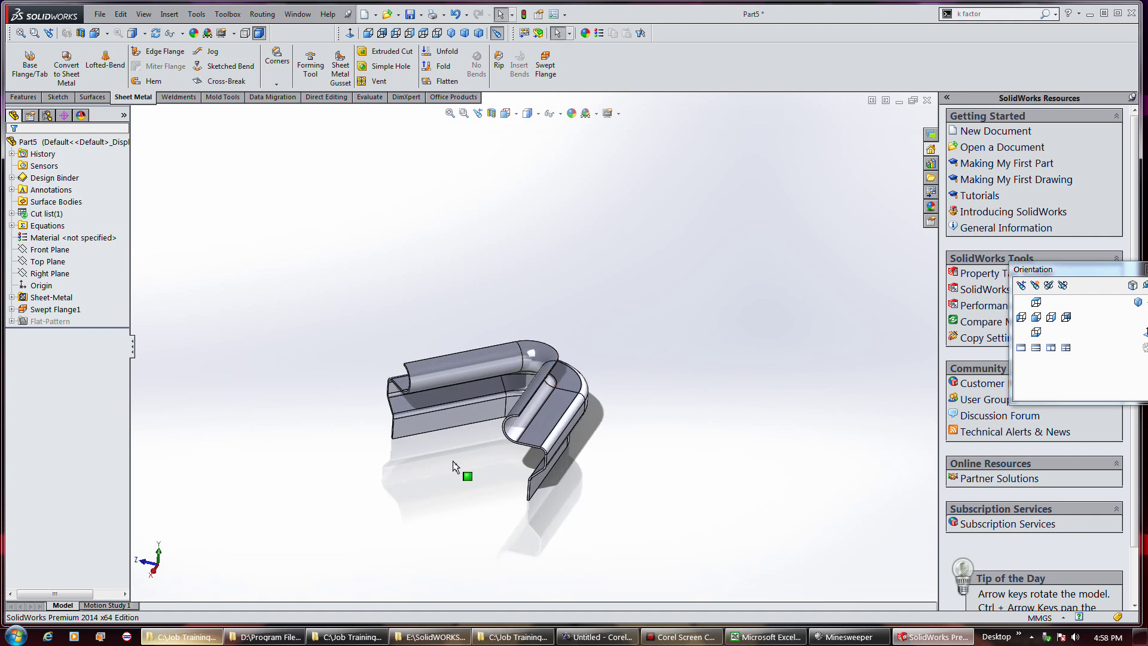